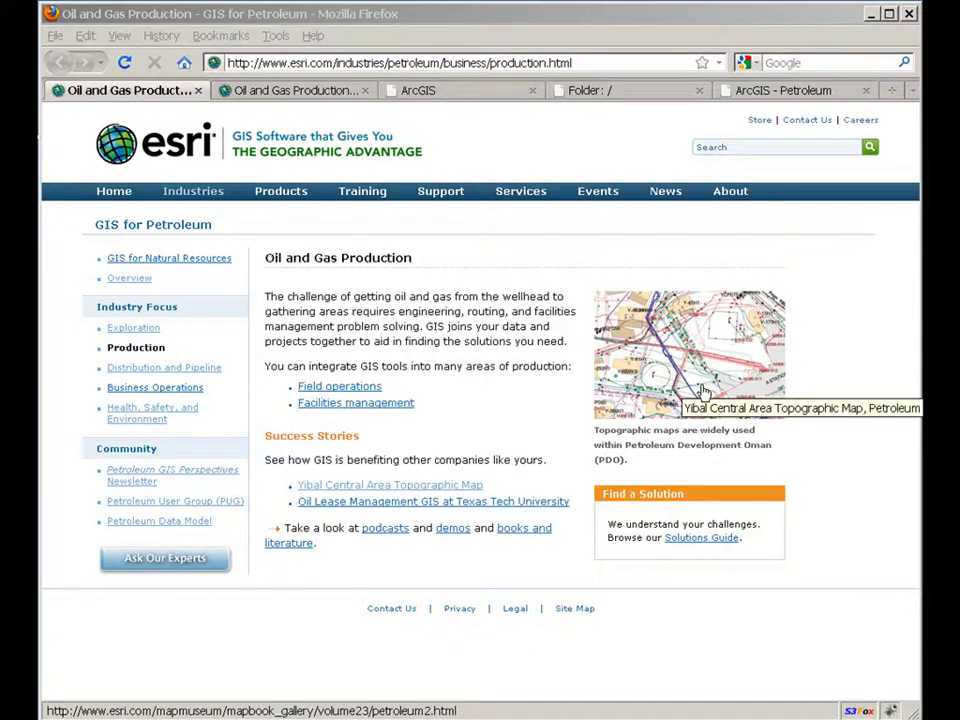
Step: View and zoom the Oil and Gas Production page's embedded oil-field map, then switch to ArcGIS Online
click(330, 92)
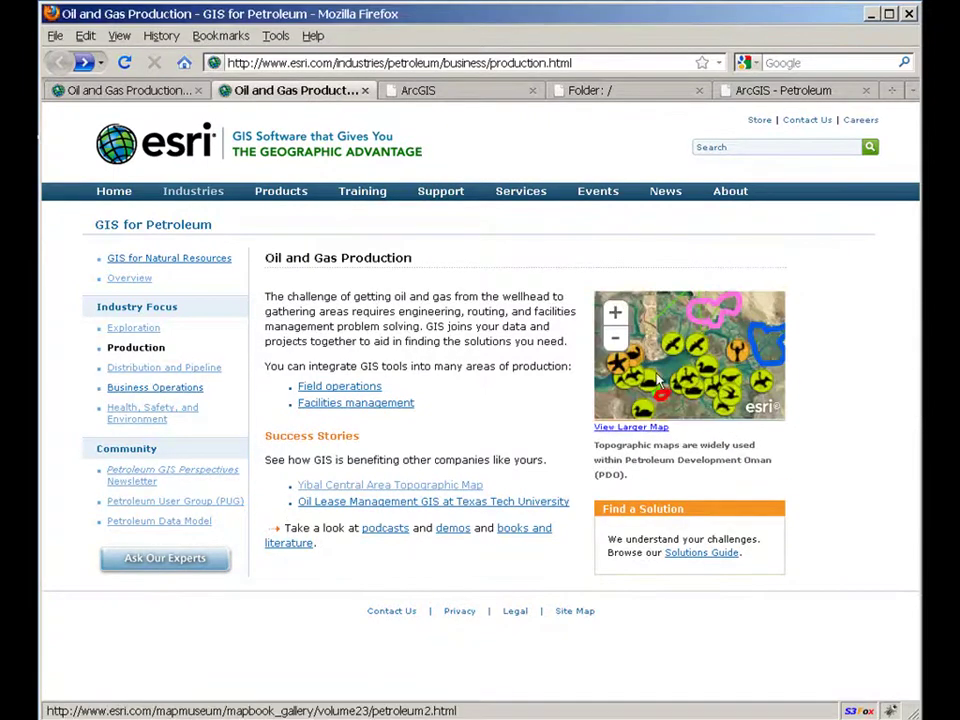
scroll(657, 383, up, 3)
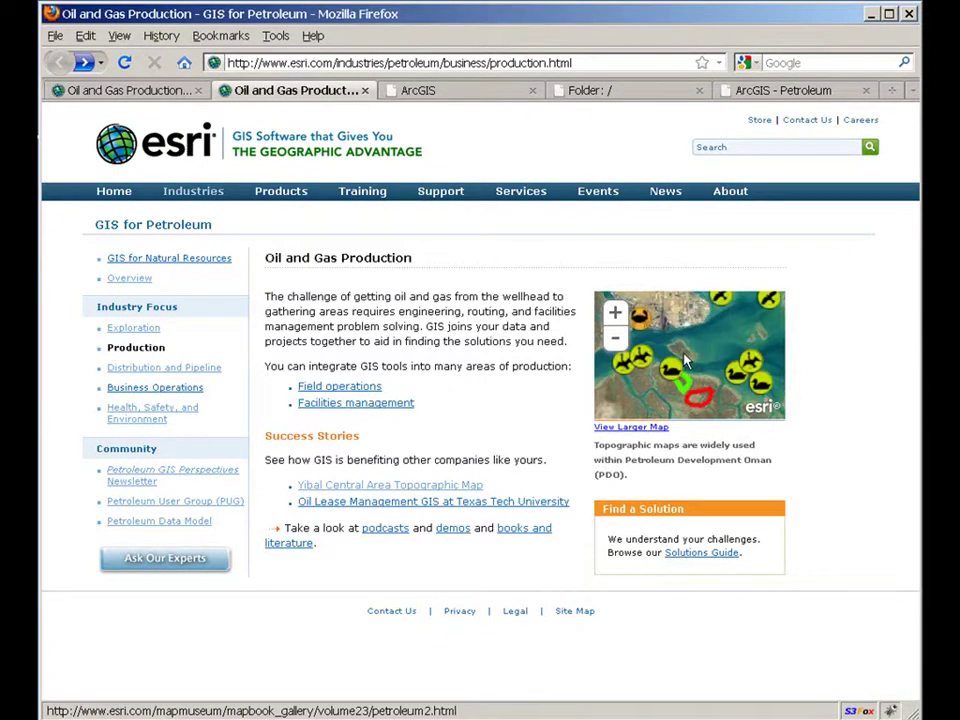
click(469, 94)
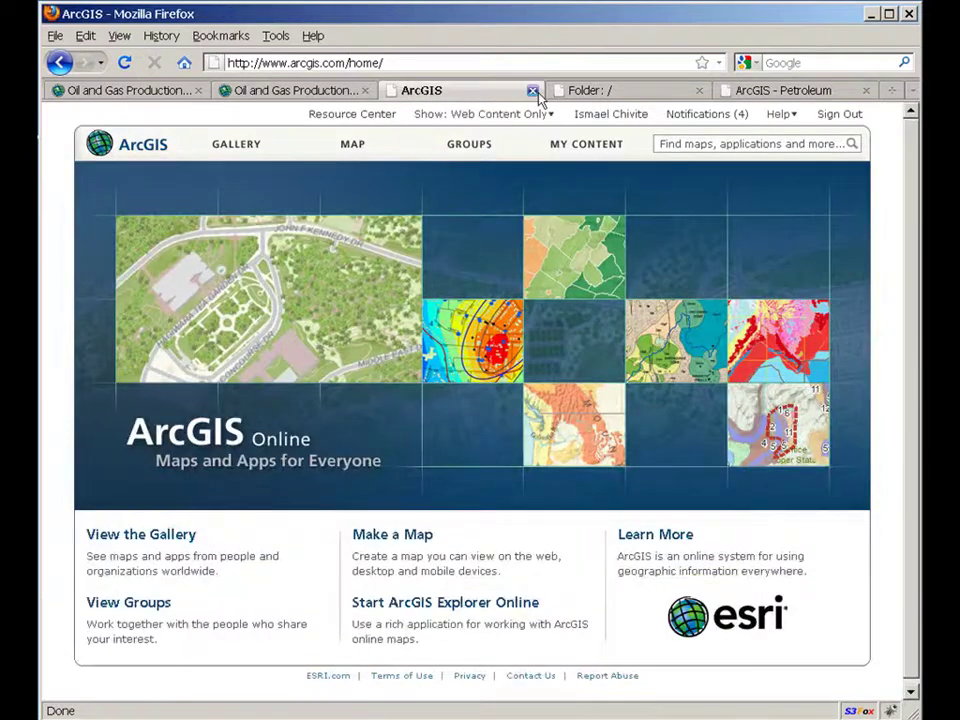
Step: Browse the Services Directory to Gulf/Petroleum_Persian_Gulf (MapServer), then pan the Petroleum web map's wells
click(598, 95)
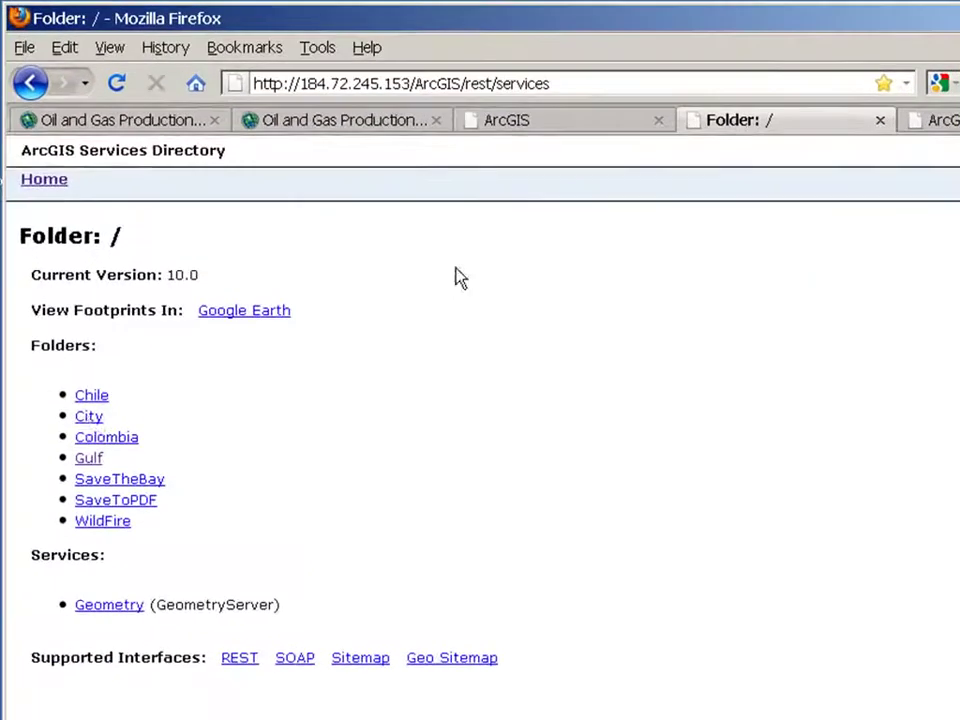
click(88, 458)
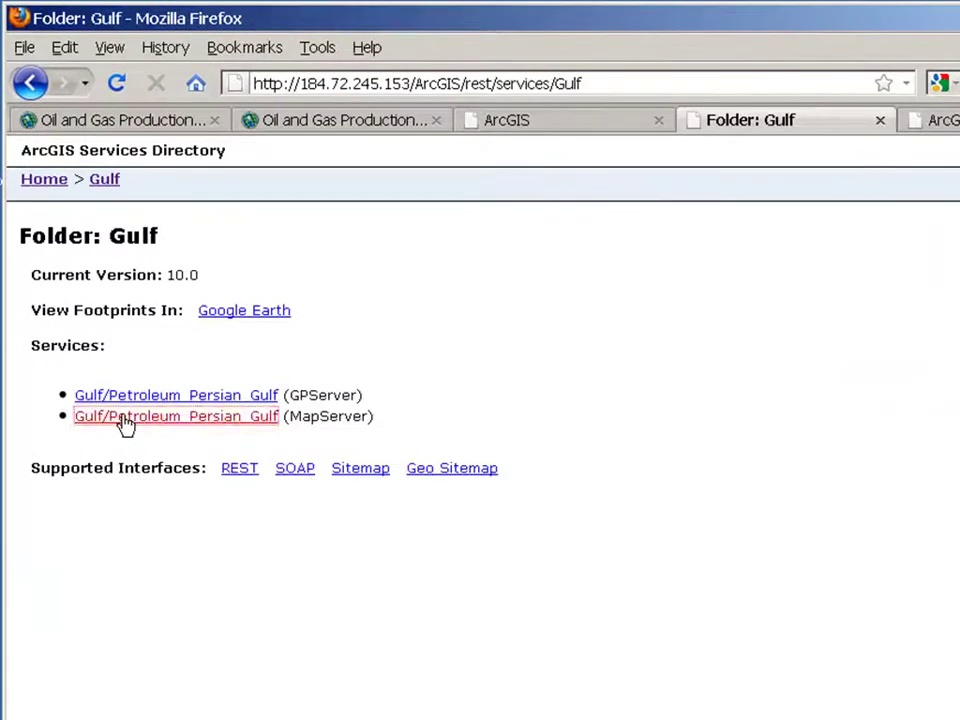
click(125, 420)
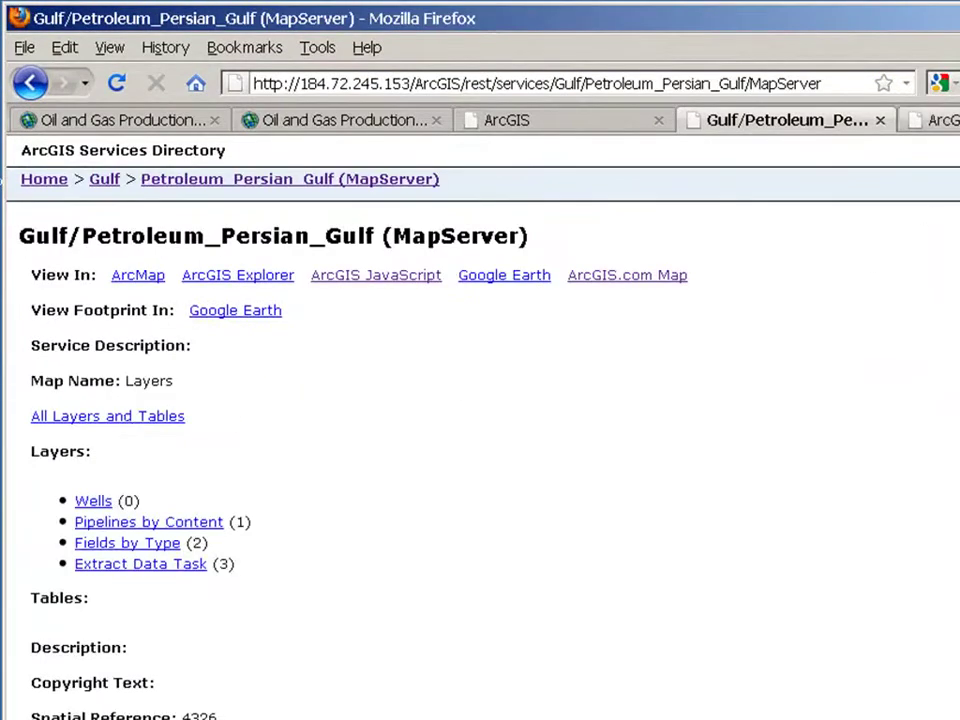
click(935, 120)
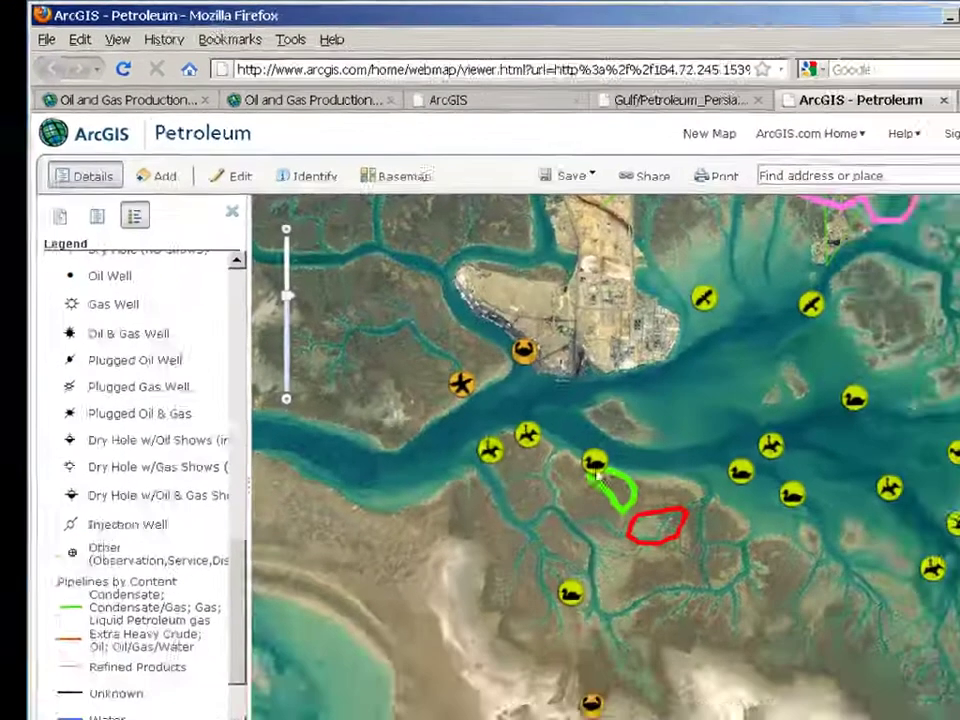
drag(798, 636, 660, 584)
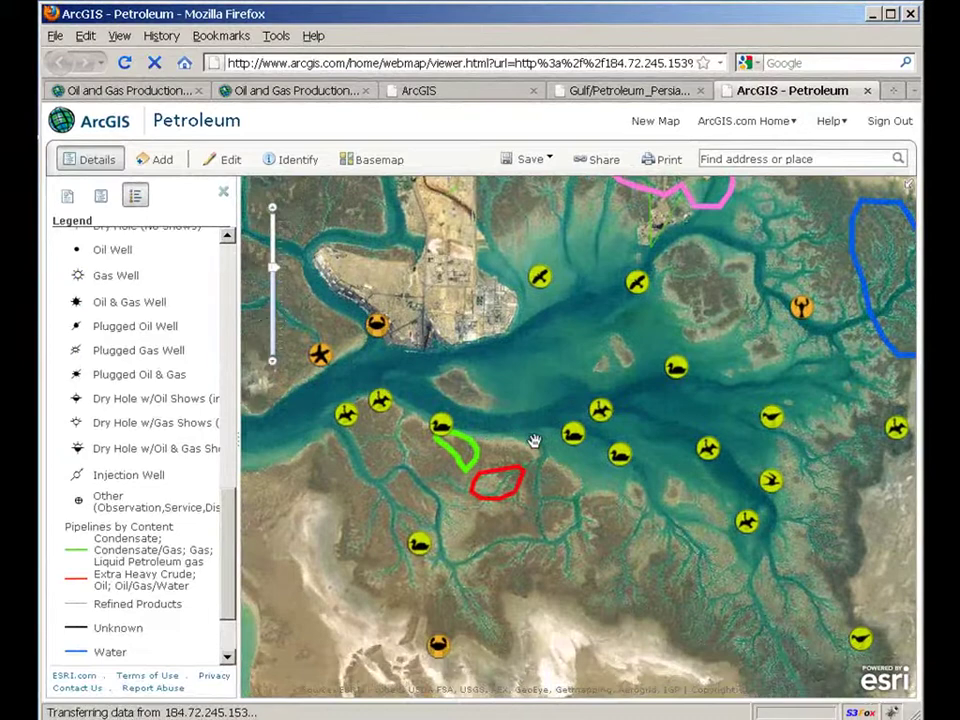
Step: Switch to the Oil and Gas Production page
click(298, 92)
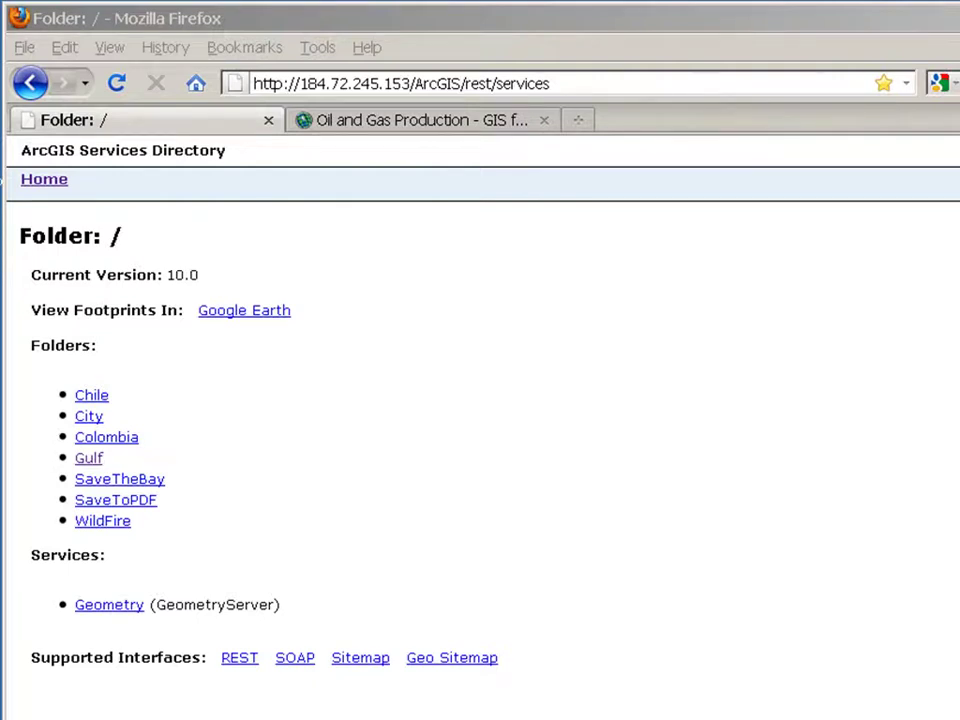
Step: Open Gulf/Petroleum_Persian_Gulf (MapServer) and launch its ArcGIS JavaScript viewer preview
click(88, 459)
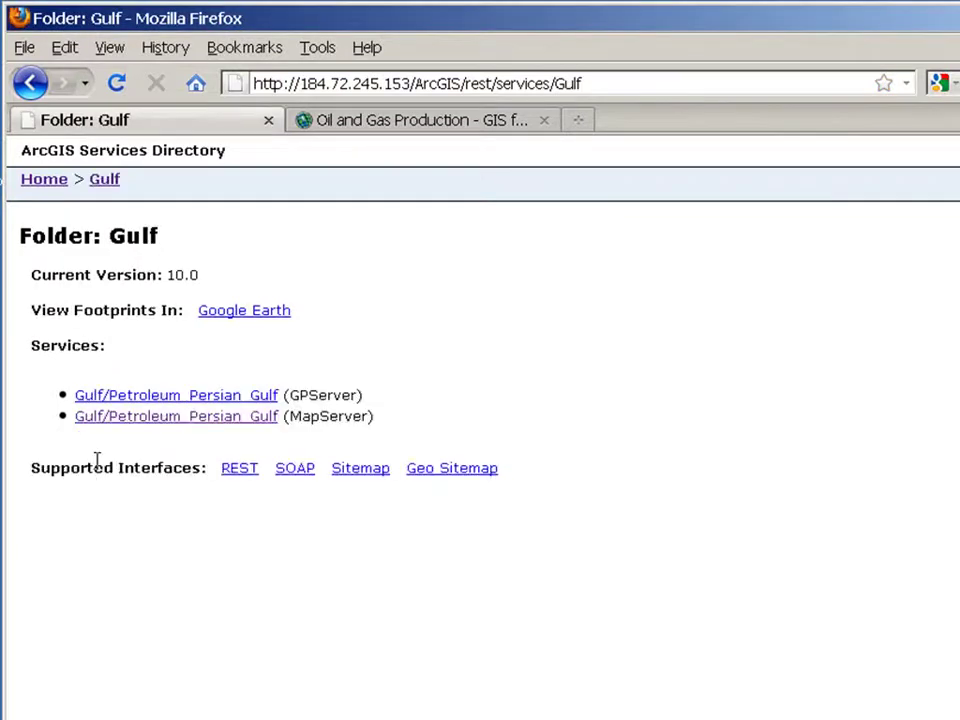
click(137, 420)
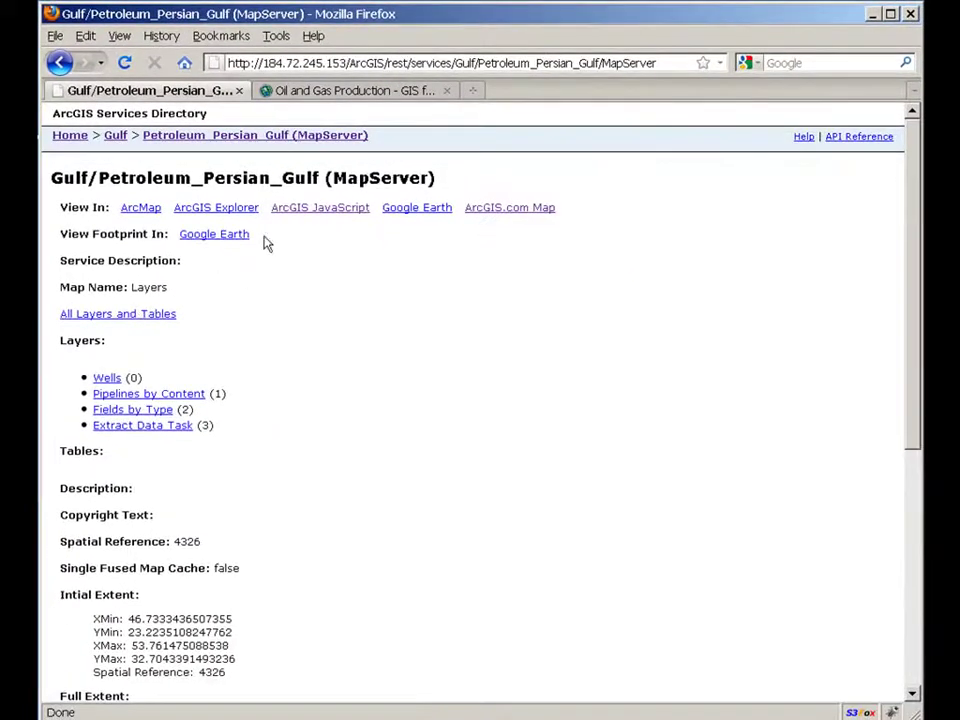
click(287, 214)
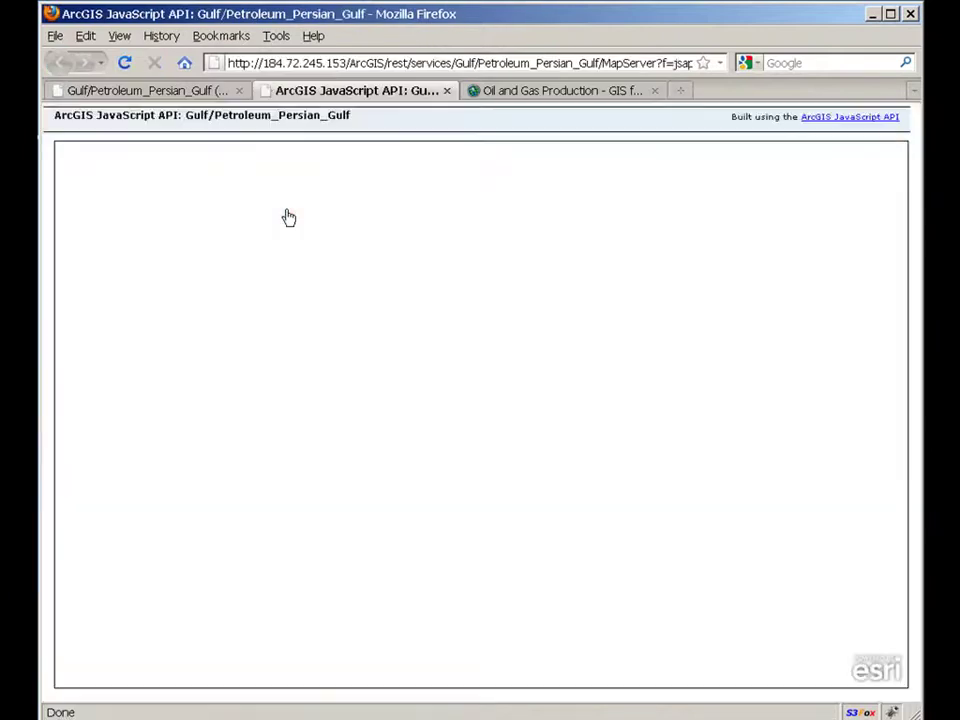
Step: Pan the JavaScript preview of fields and pipelines, then close the preview tab
drag(467, 401, 424, 360)
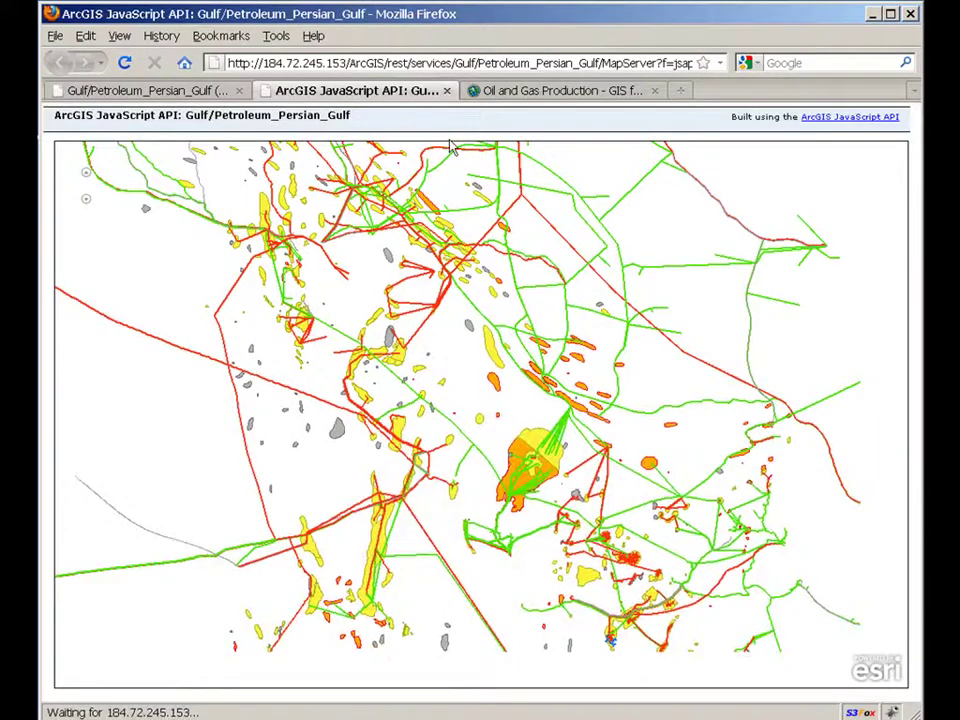
click(447, 91)
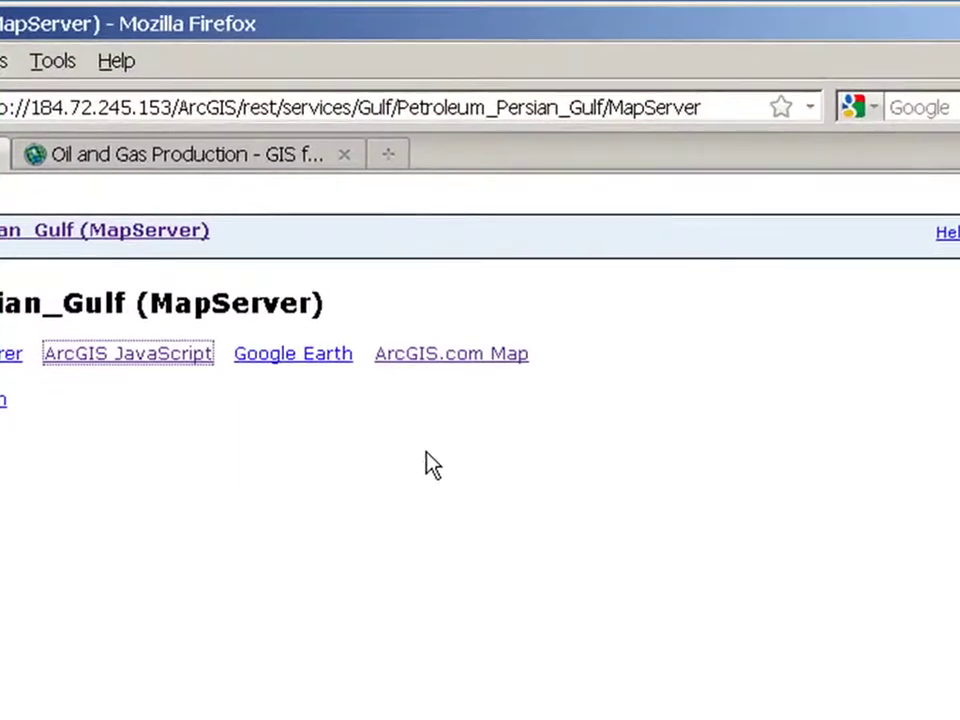
Step: Open the service as an ArcGIS.com web map and zoom in on Kuwait at the Gulf's head
click(460, 355)
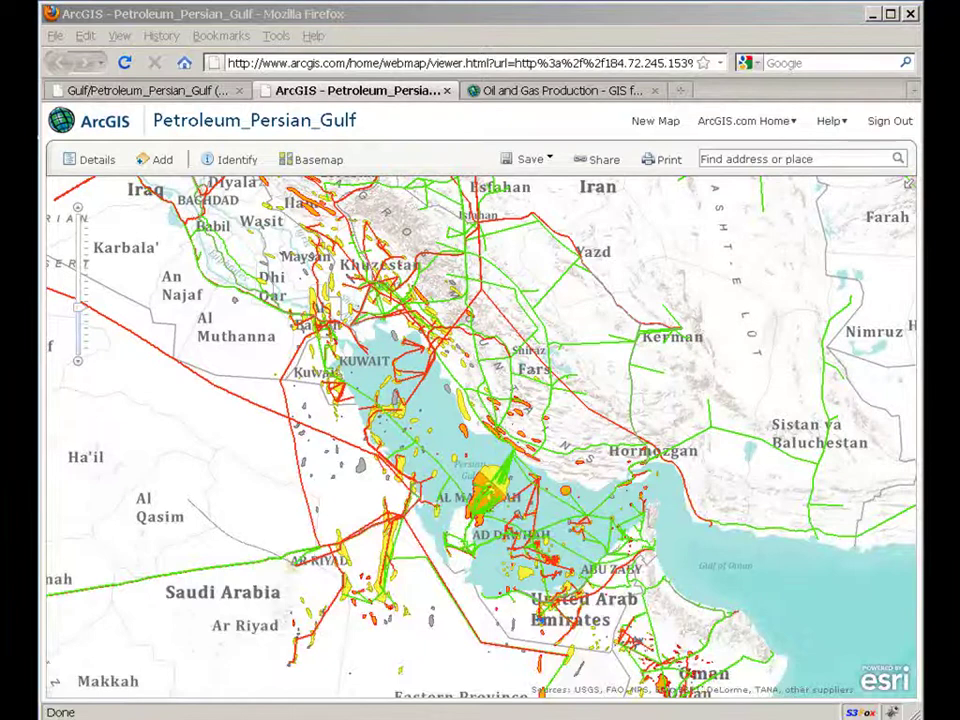
drag(343, 284, 443, 376)
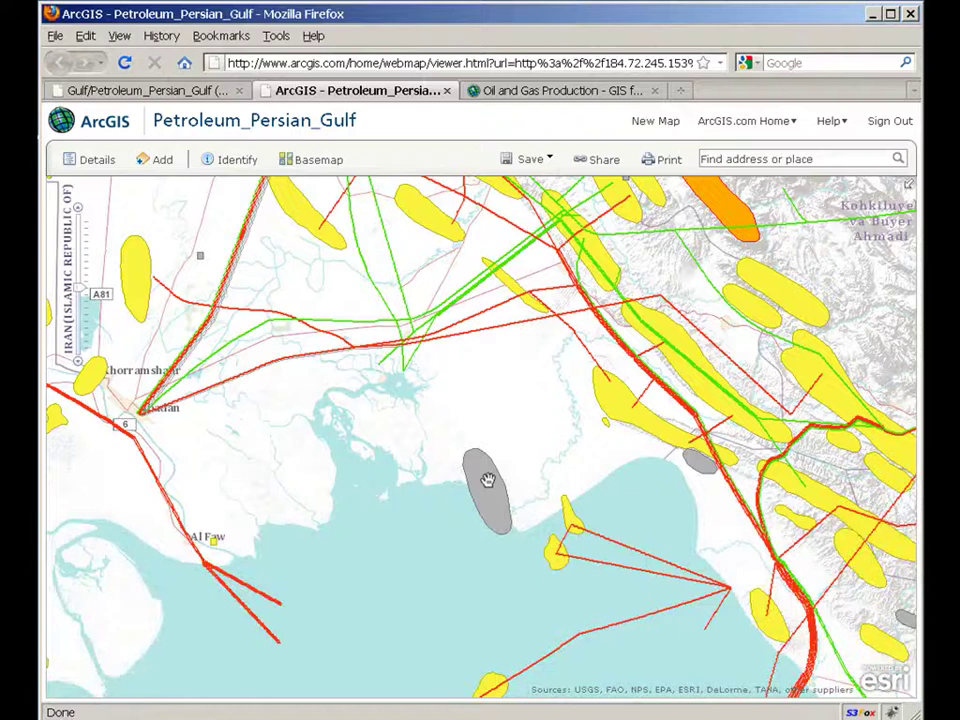
click(307, 162)
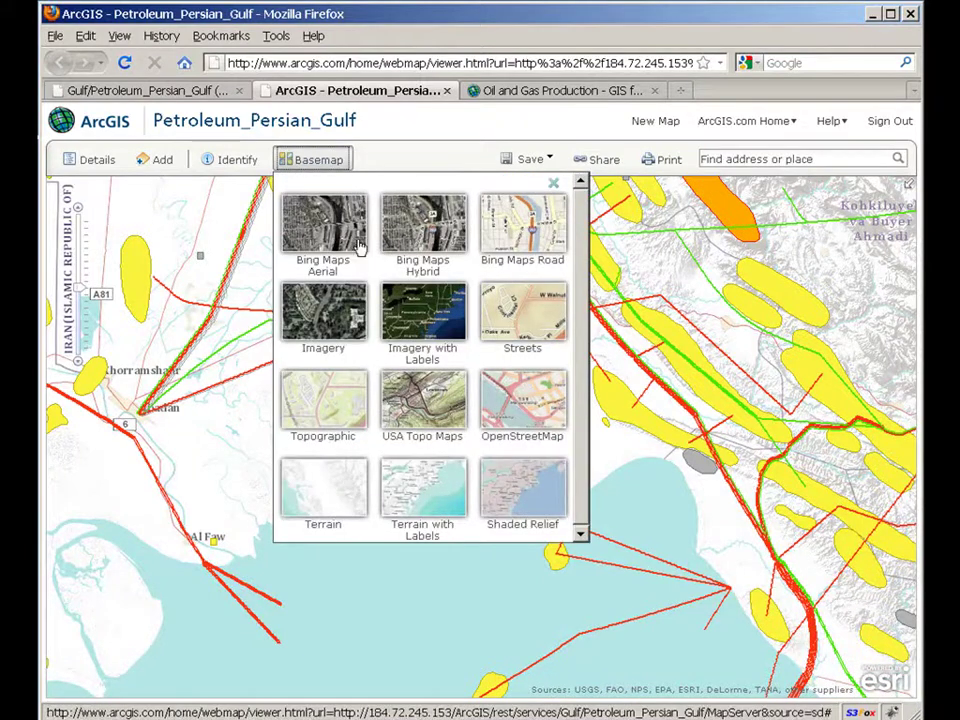
Step: Switch the basemap to Imagery with Labels and hide the Fields by Type sublayer
click(428, 320)
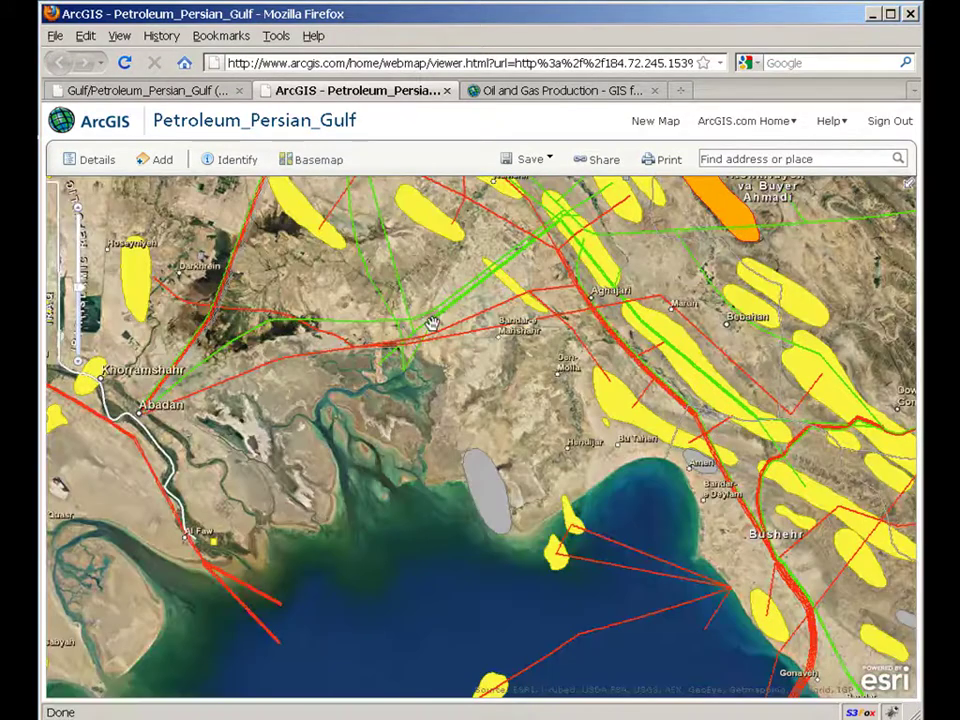
click(100, 159)
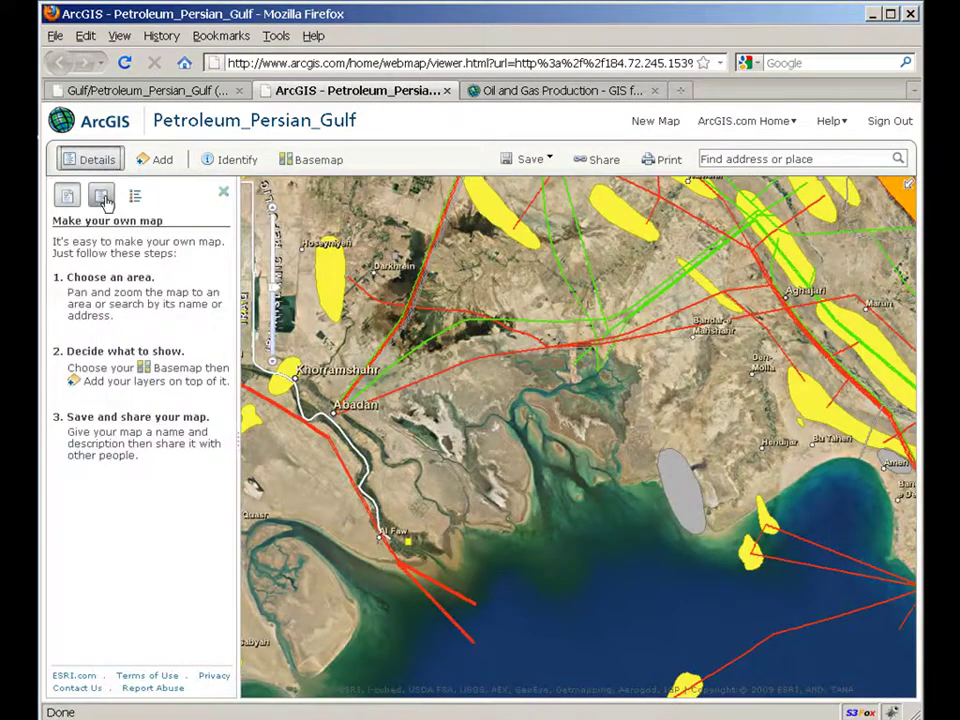
click(100, 198)
click(94, 246)
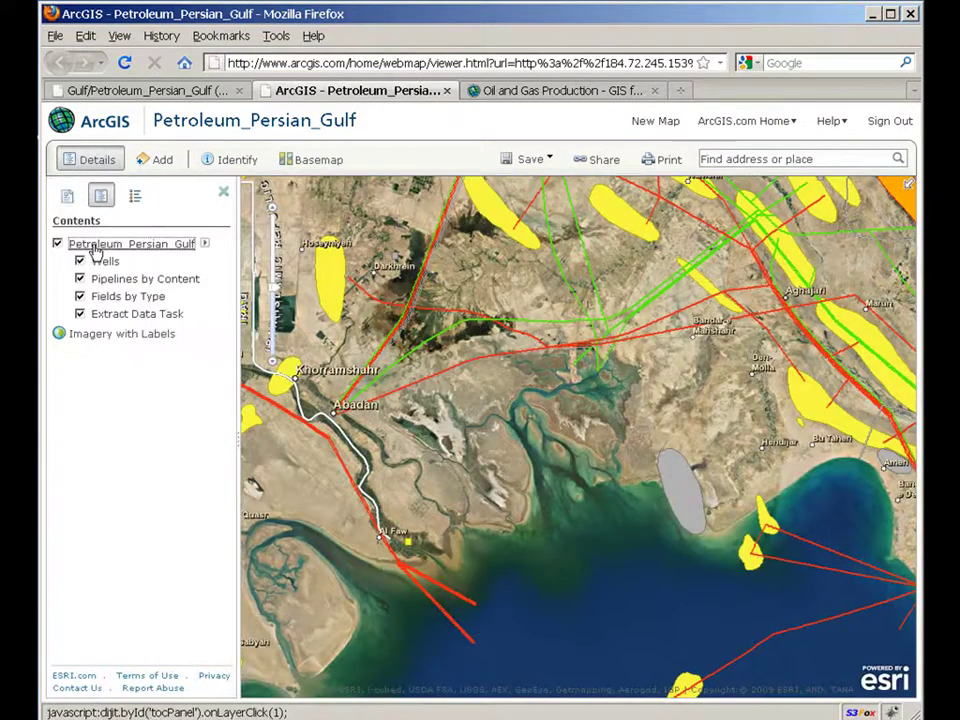
click(81, 297)
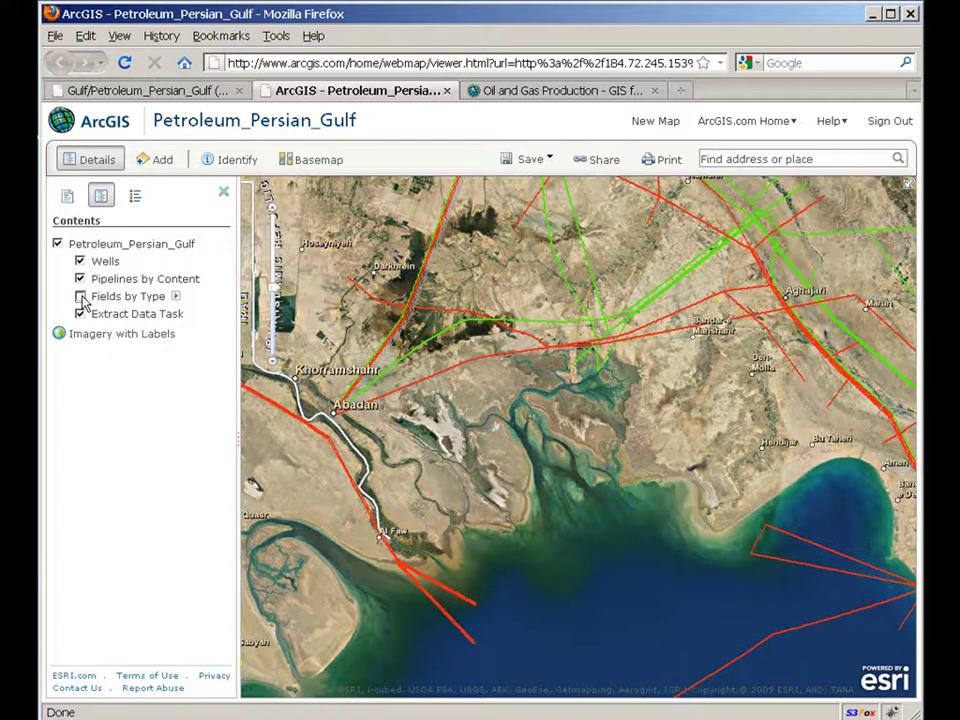
Step: Make the Petroleum_Persian_Gulf layer about 10% transparent
click(205, 245)
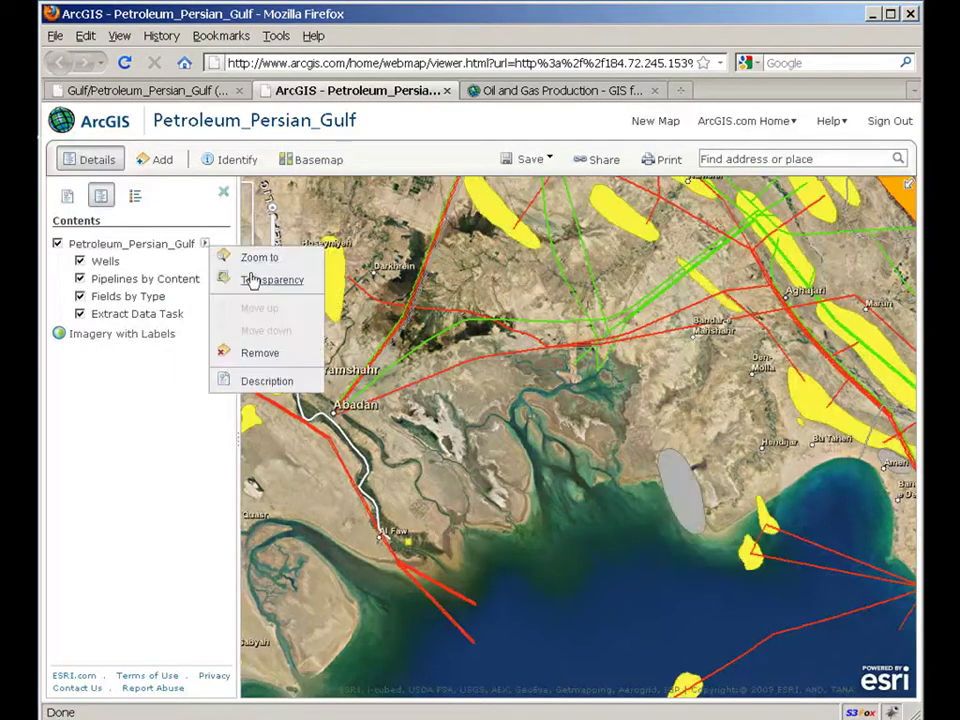
mouse_move(262, 280)
mouse_move(366, 303)
mouse_down()
mouse_move(431, 309)
mouse_move(377, 307)
mouse_up()
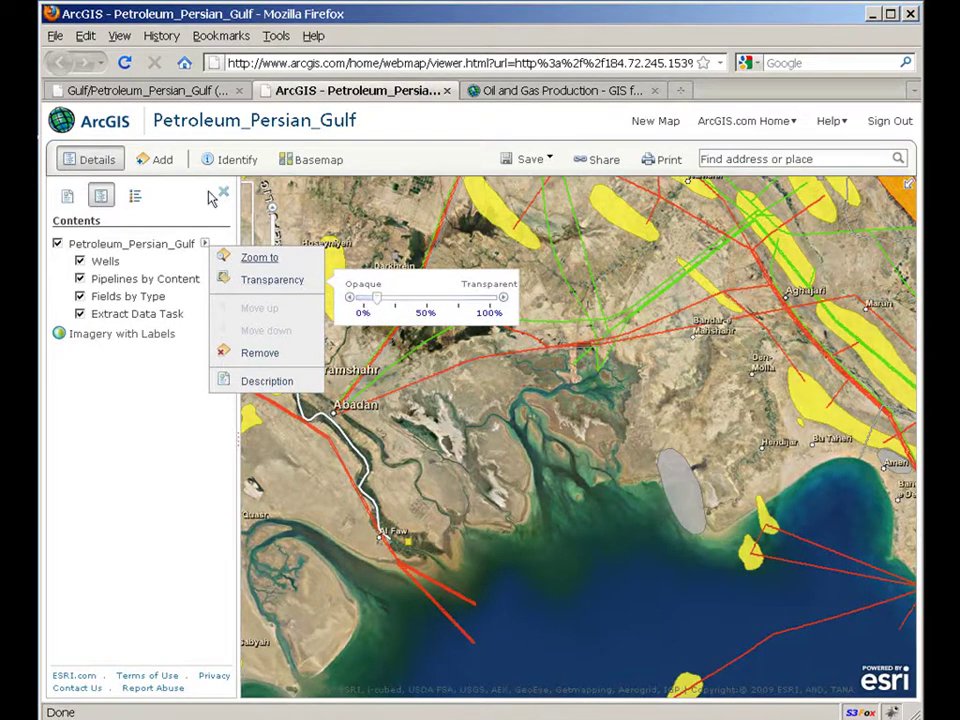
click(162, 163)
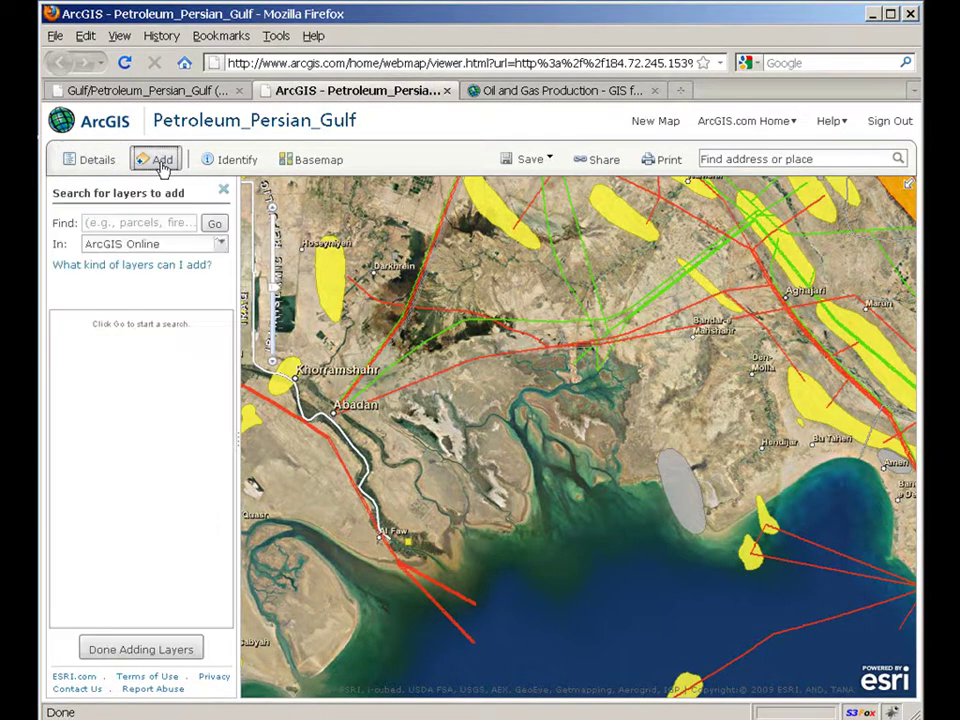
Step: Add the SaveTheBay feature service from a pasted GIS server URL and zoom to the estuary
click(222, 247)
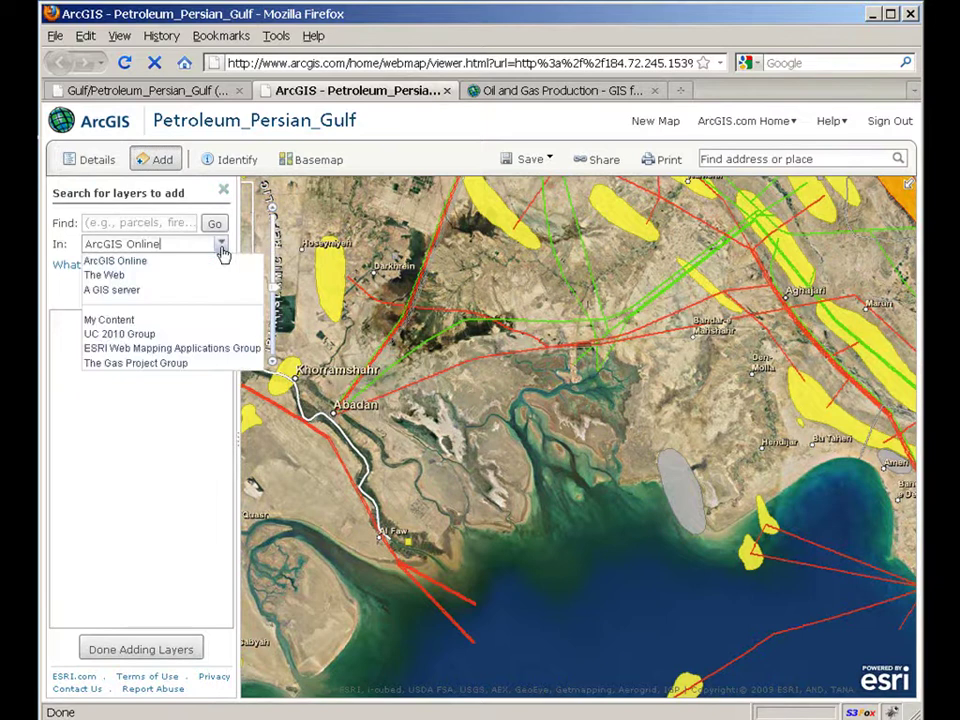
click(153, 292)
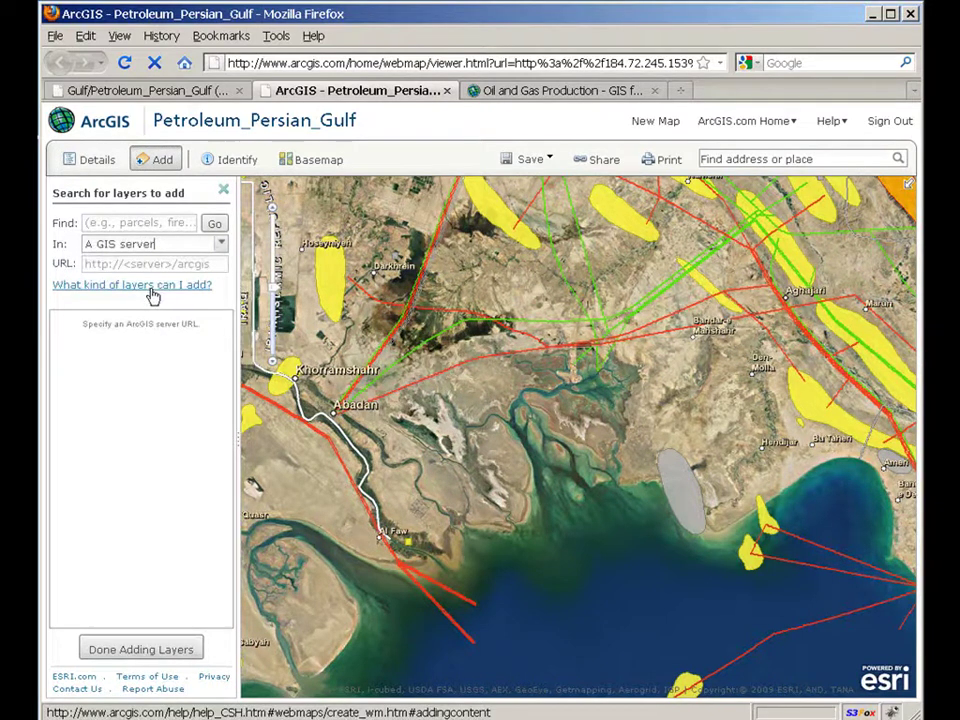
click(180, 264)
key(ctrl+v)
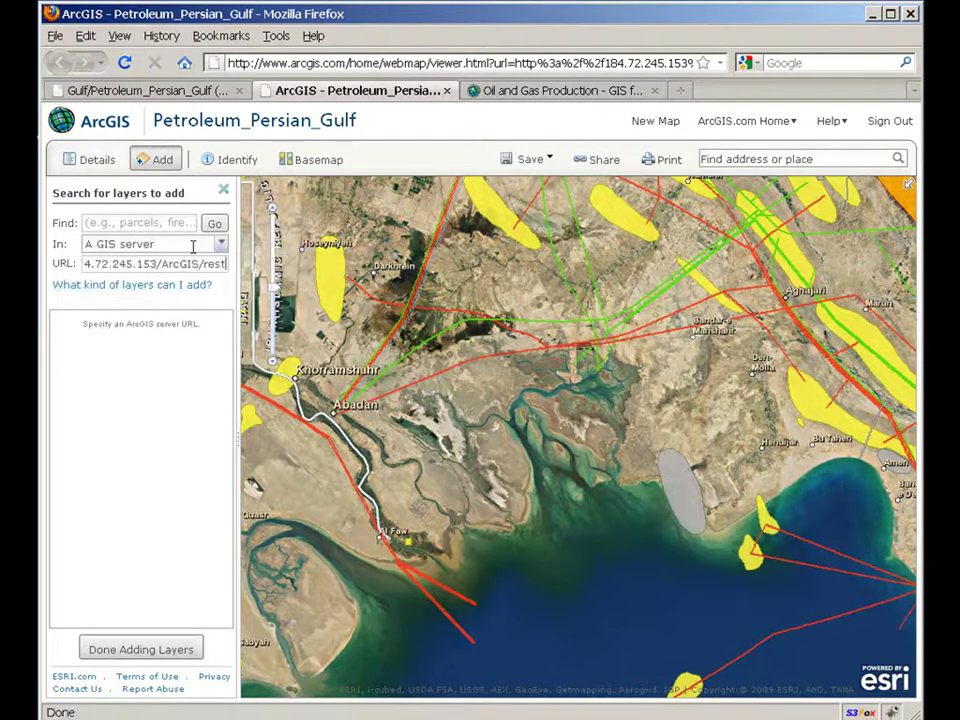
click(214, 226)
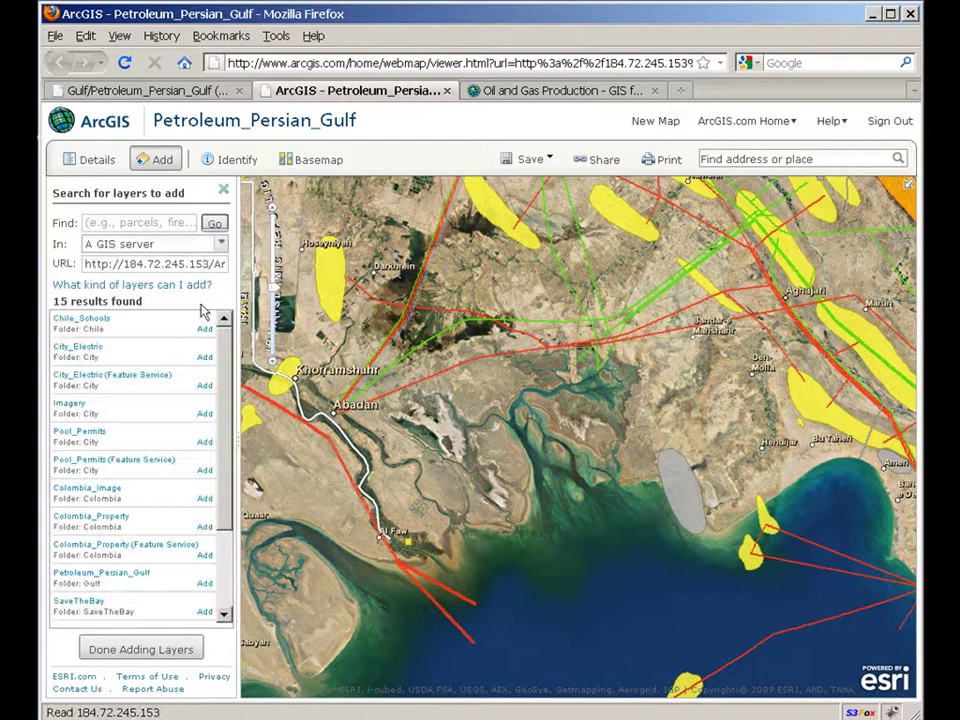
drag(225, 400, 221, 481)
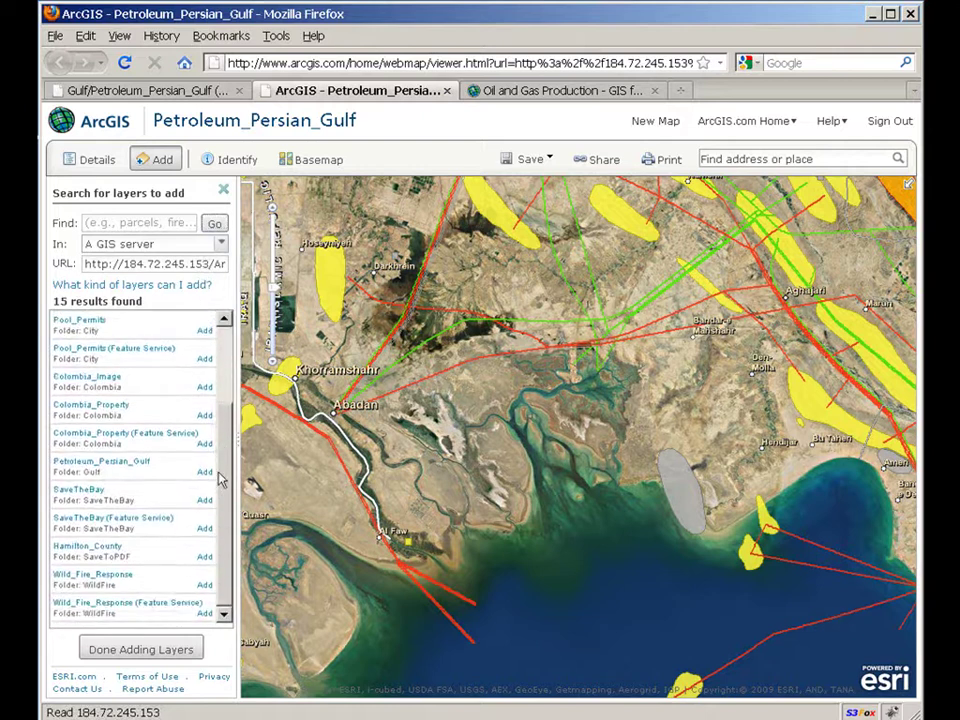
click(204, 530)
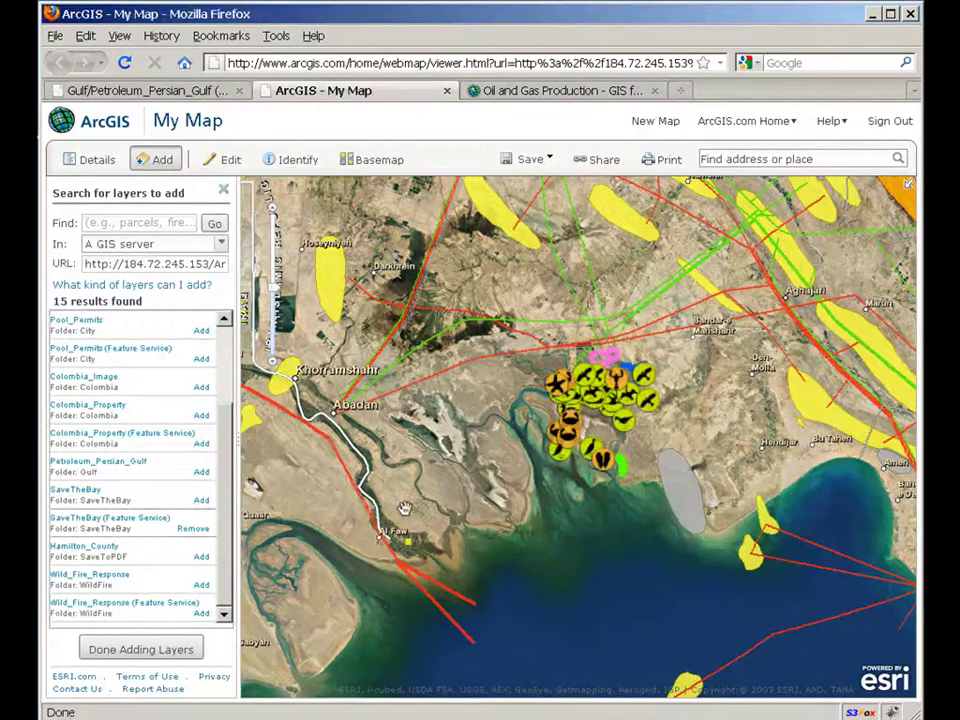
drag(519, 341, 683, 498)
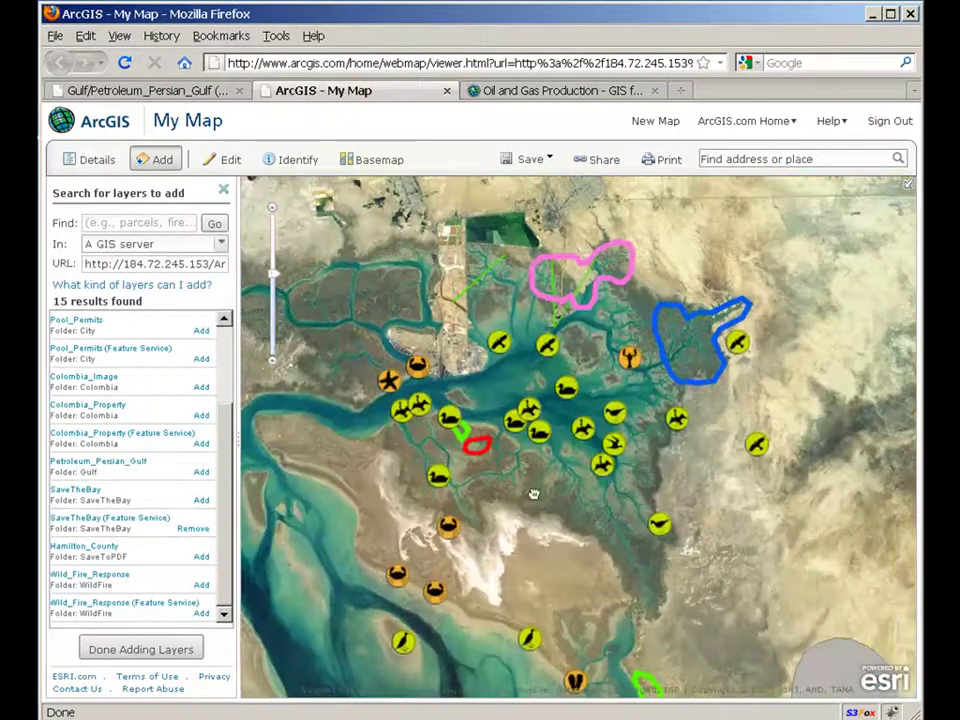
drag(268, 258, 727, 585)
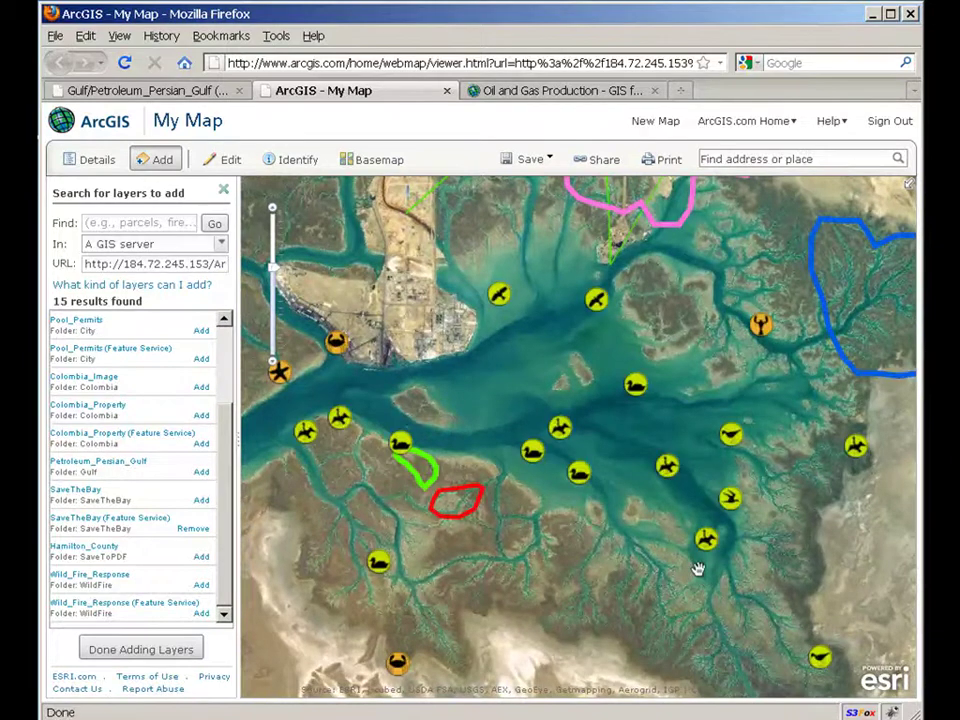
Step: Save the web map with title 'Petroleum.' and tag 'Oil'
click(226, 192)
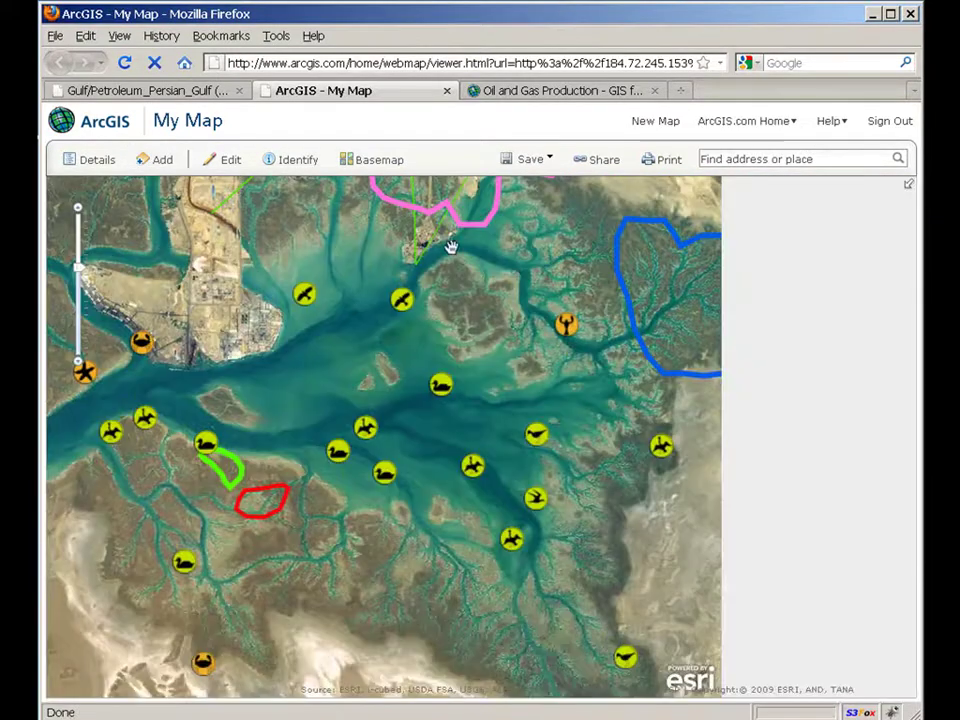
click(525, 162)
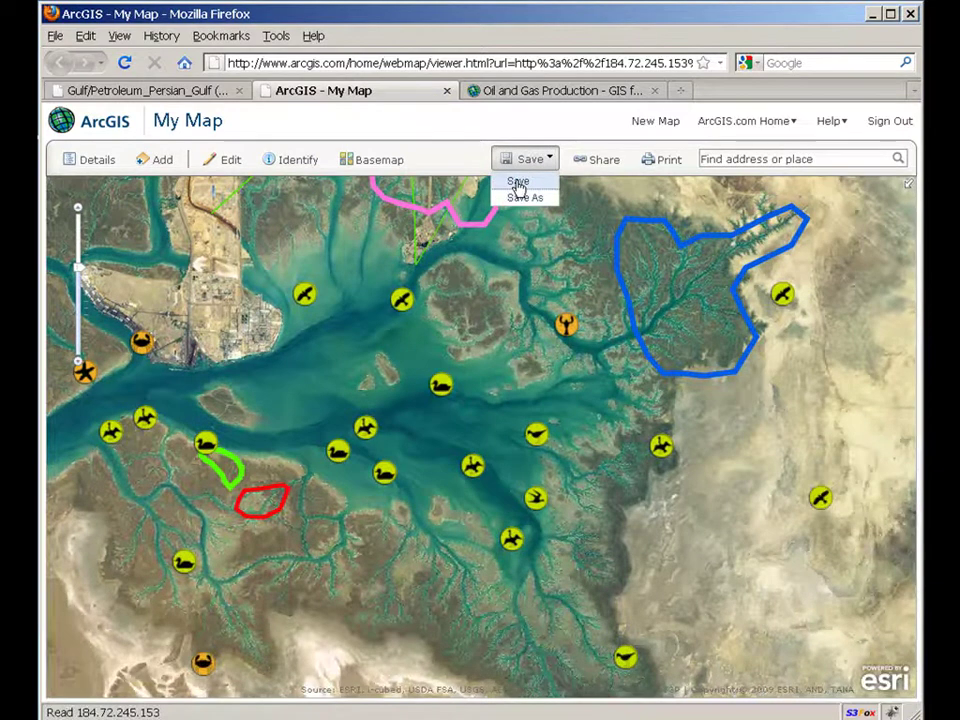
click(519, 184)
click(468, 355)
text(Petroleum.)
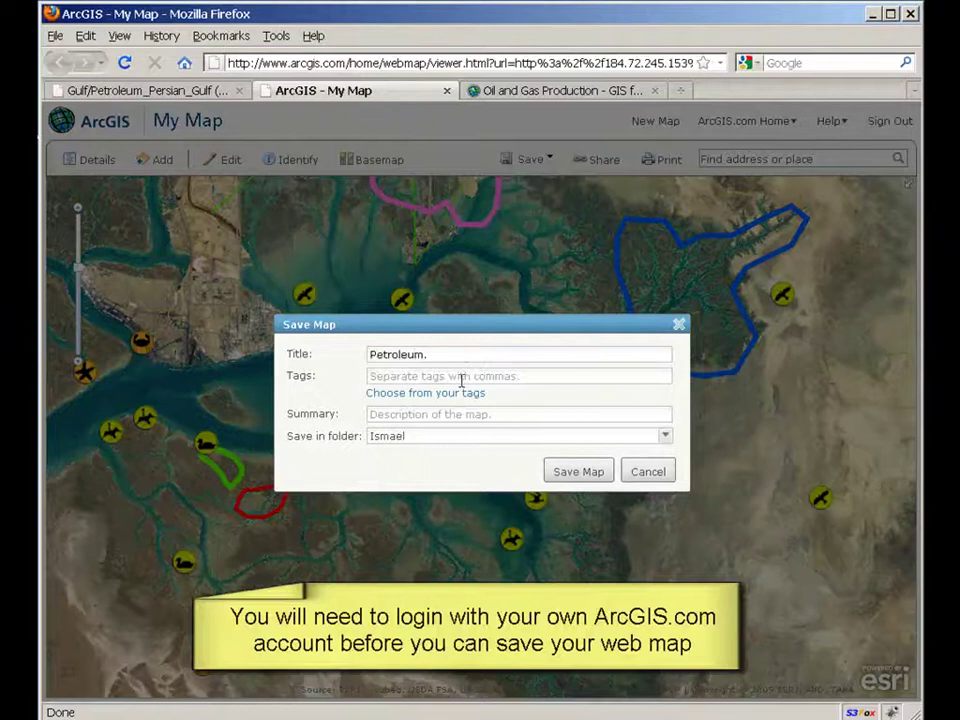
click(461, 378)
text(Oil)
click(579, 471)
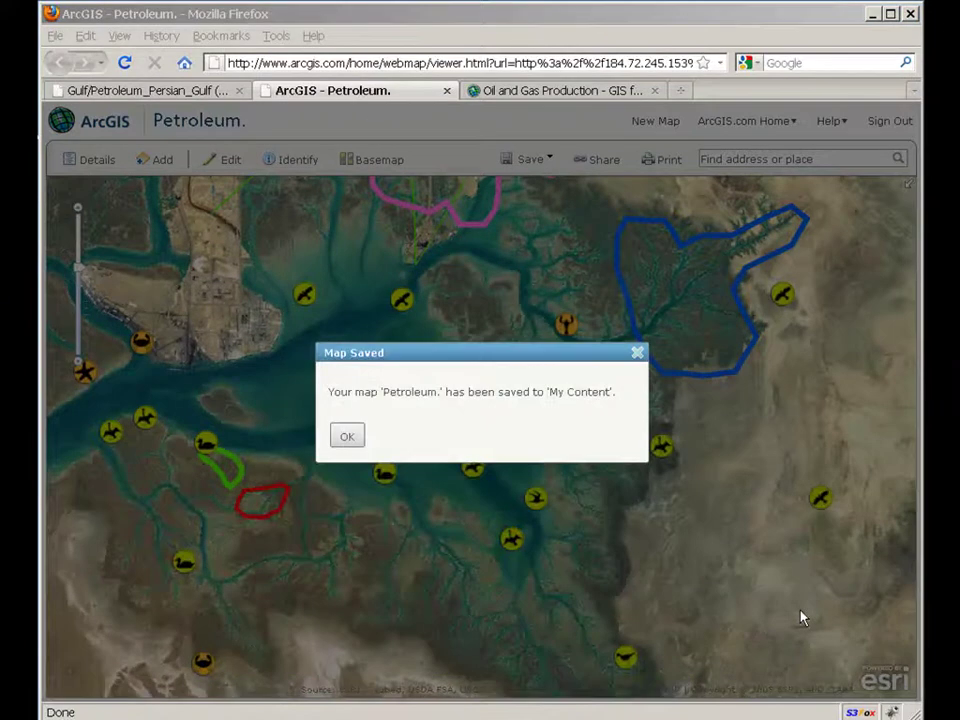
click(345, 438)
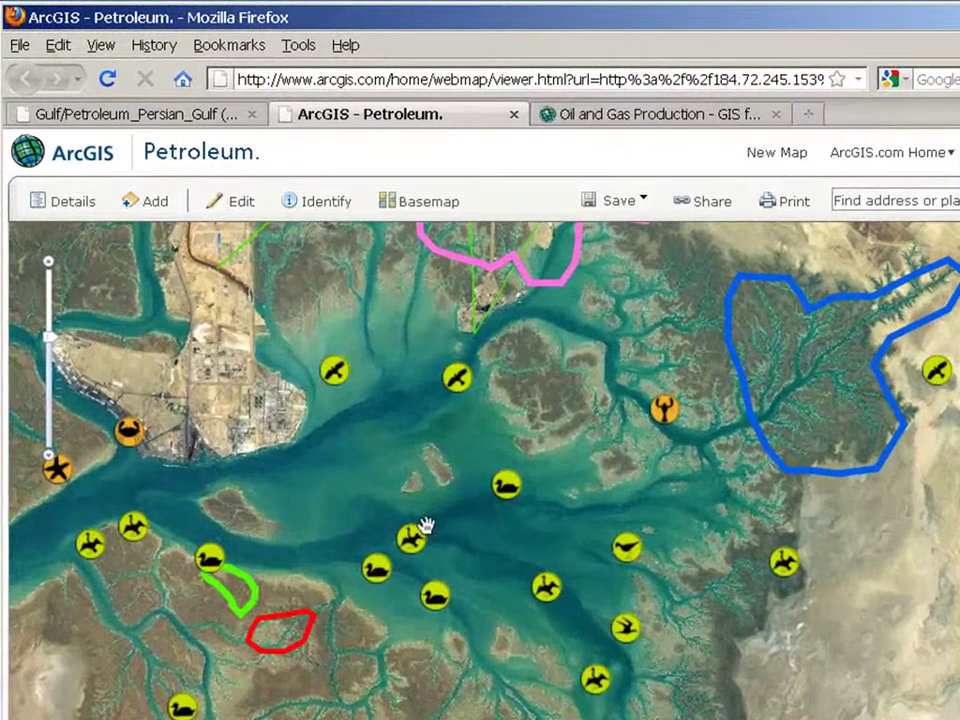
Step: Copy the map's iframe embed HTML from Share, then return to the Oil and Gas Production page
click(700, 204)
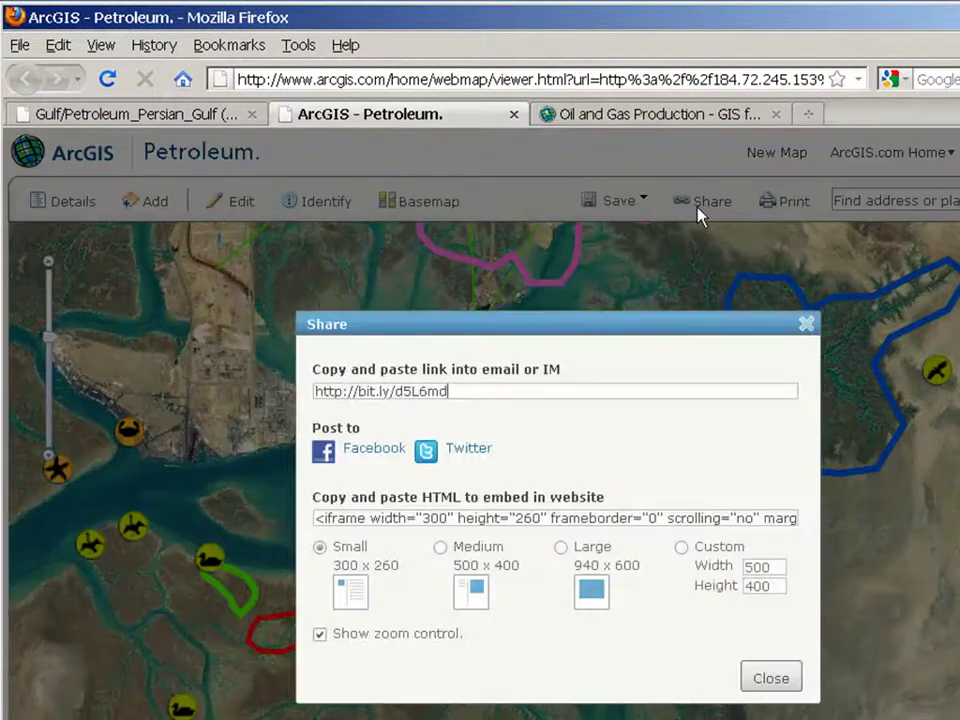
triple_click(585, 518)
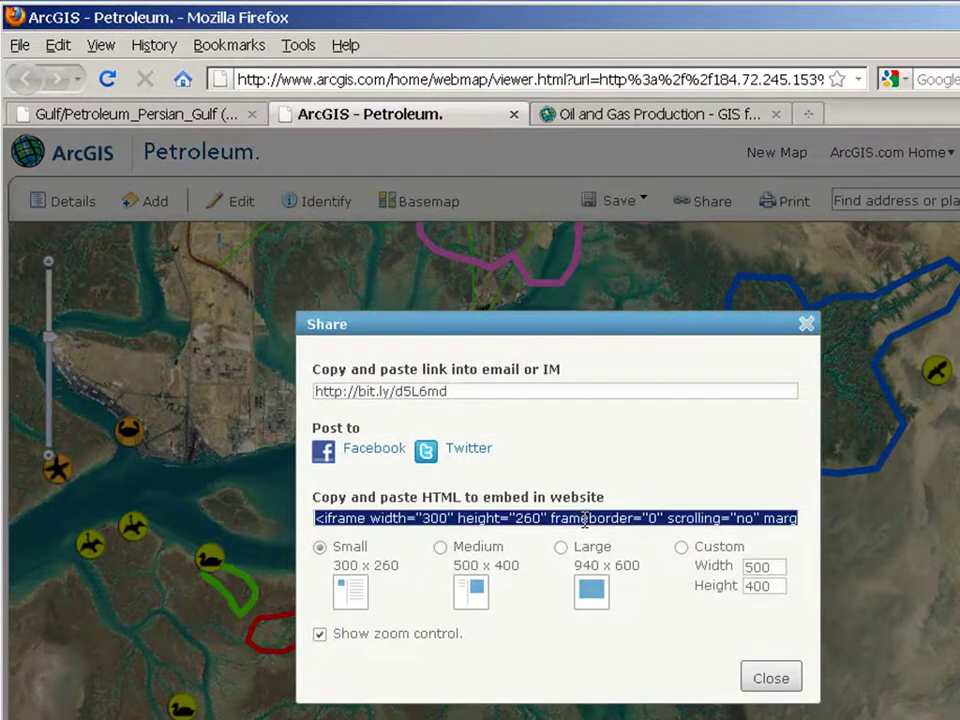
right_click(585, 518)
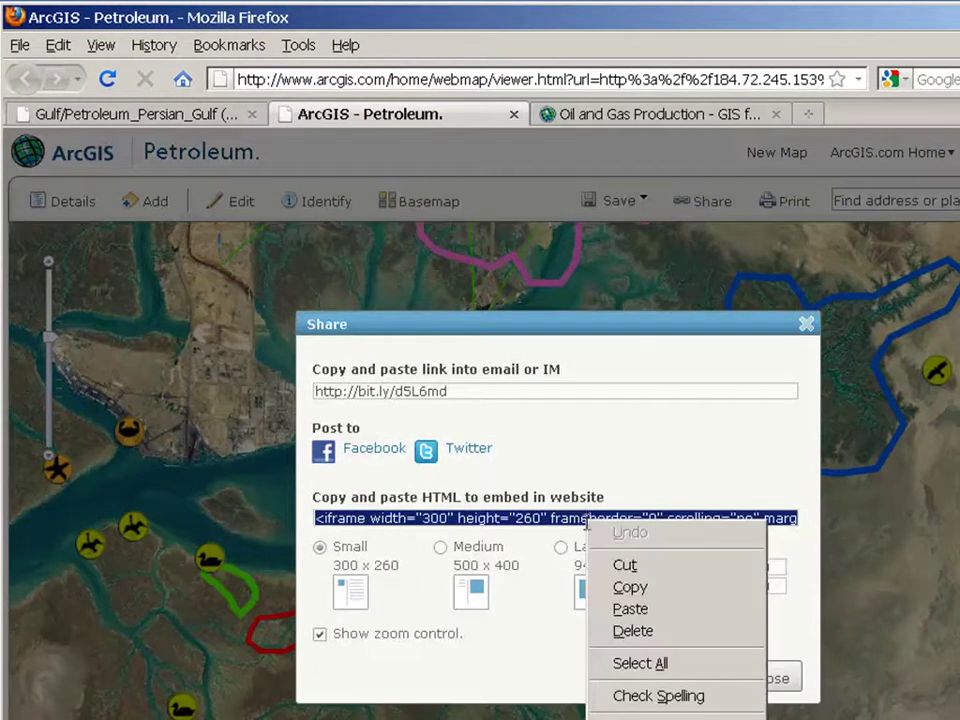
click(627, 586)
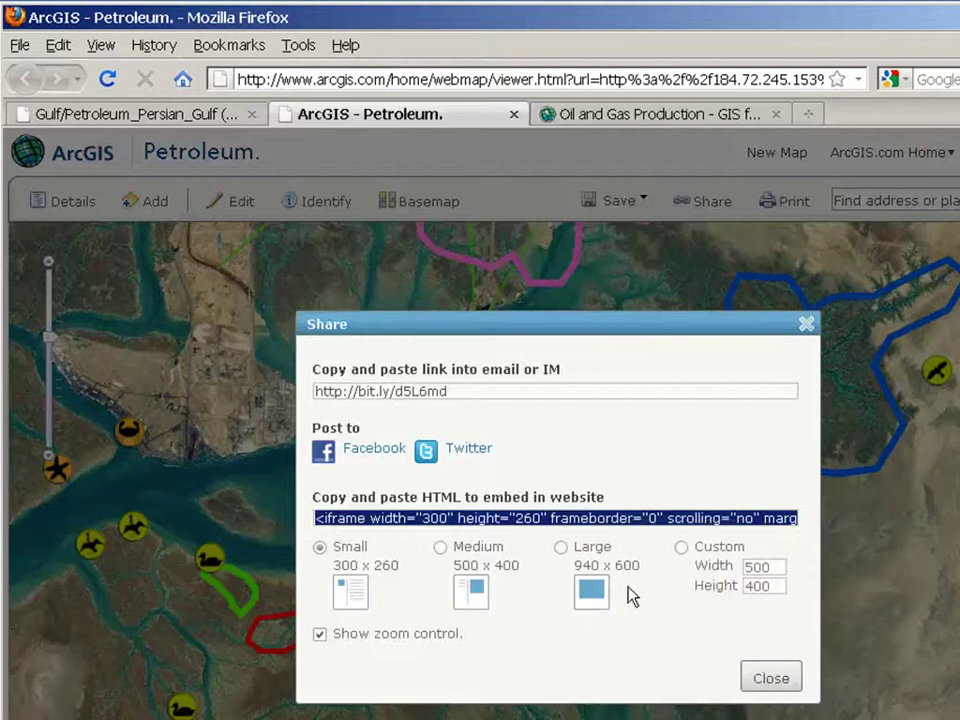
click(770, 680)
click(655, 114)
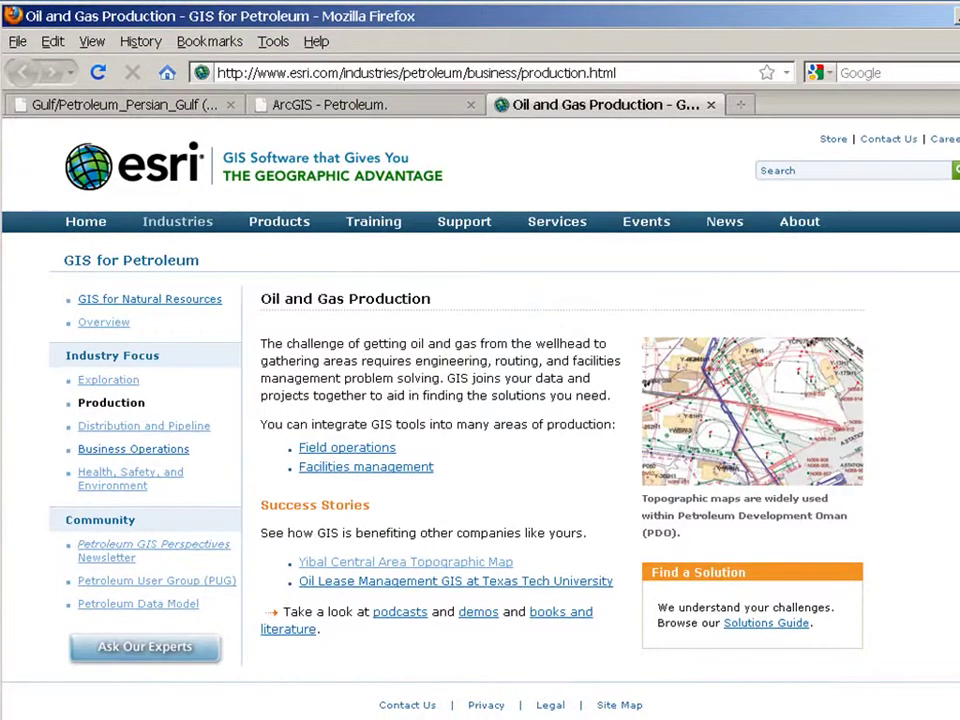
Step: Prepend 'Green' to the 'Oil and Gas Production' h2 heading in Firebug's HTML panel
click(959, 719)
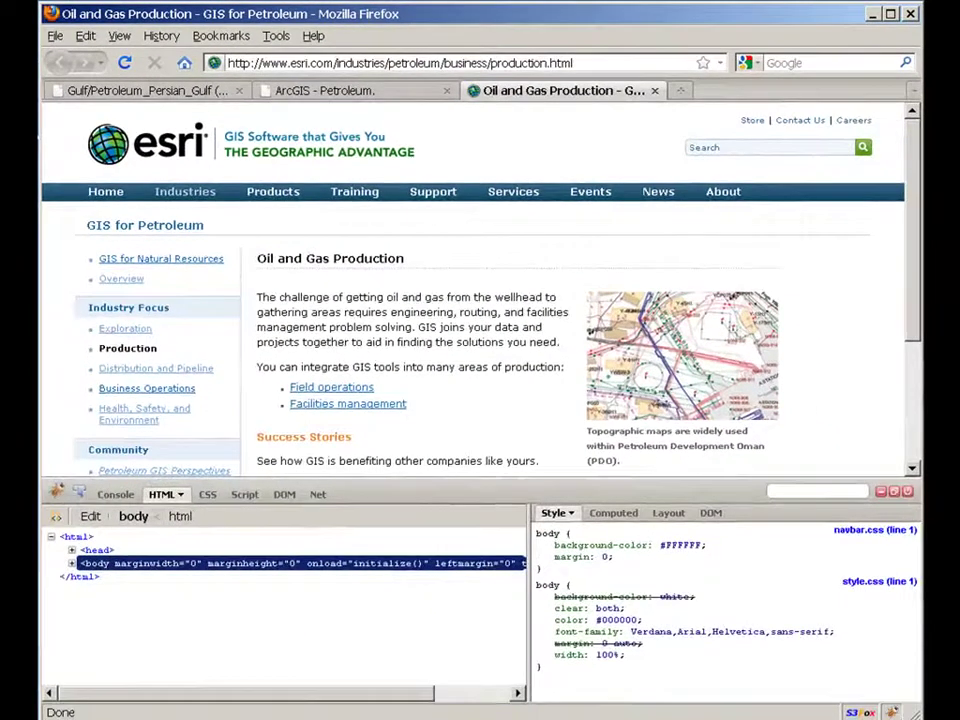
drag(914, 316, 916, 373)
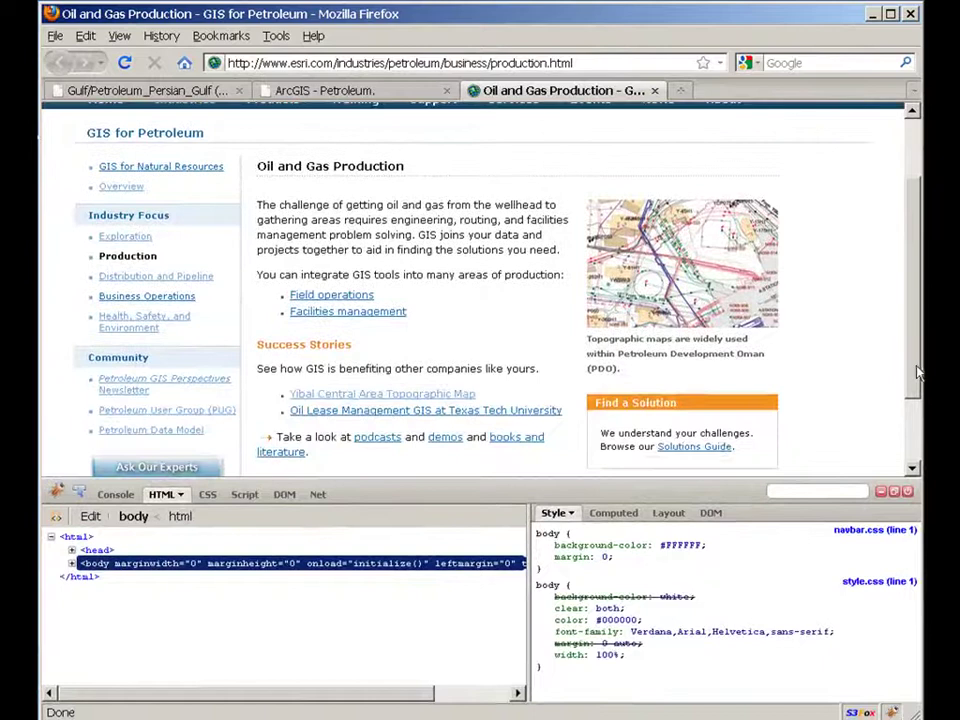
click(79, 492)
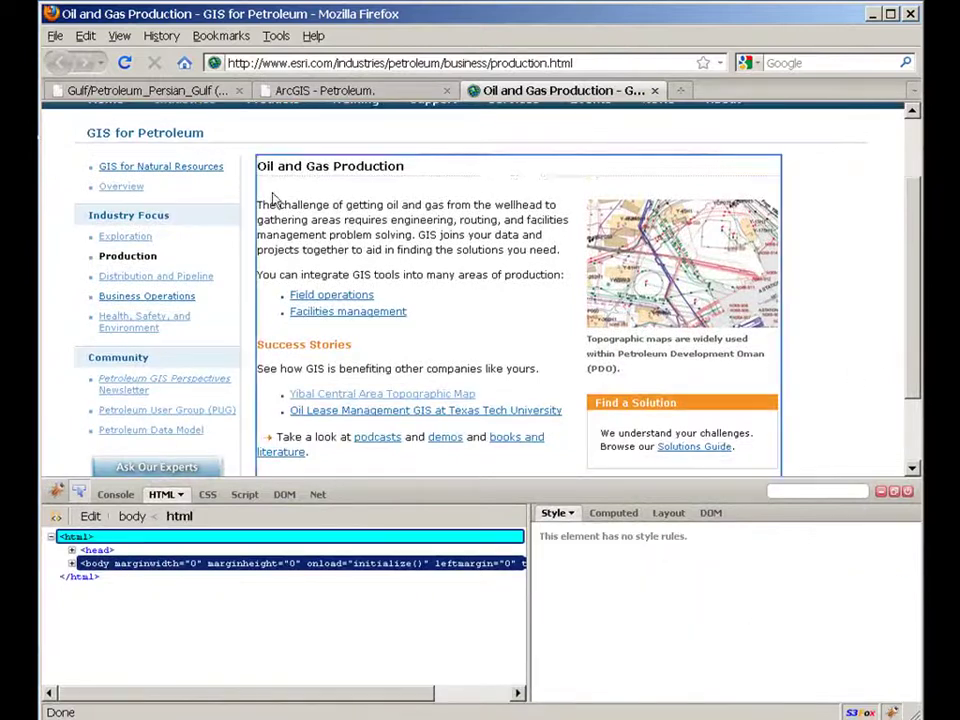
click(296, 168)
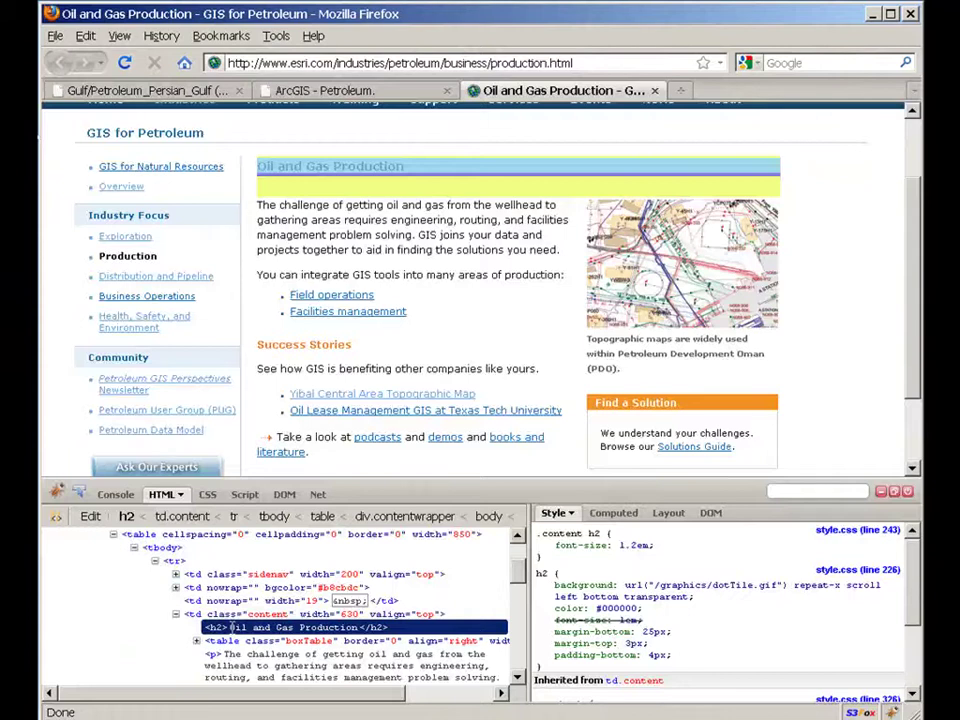
click(295, 627)
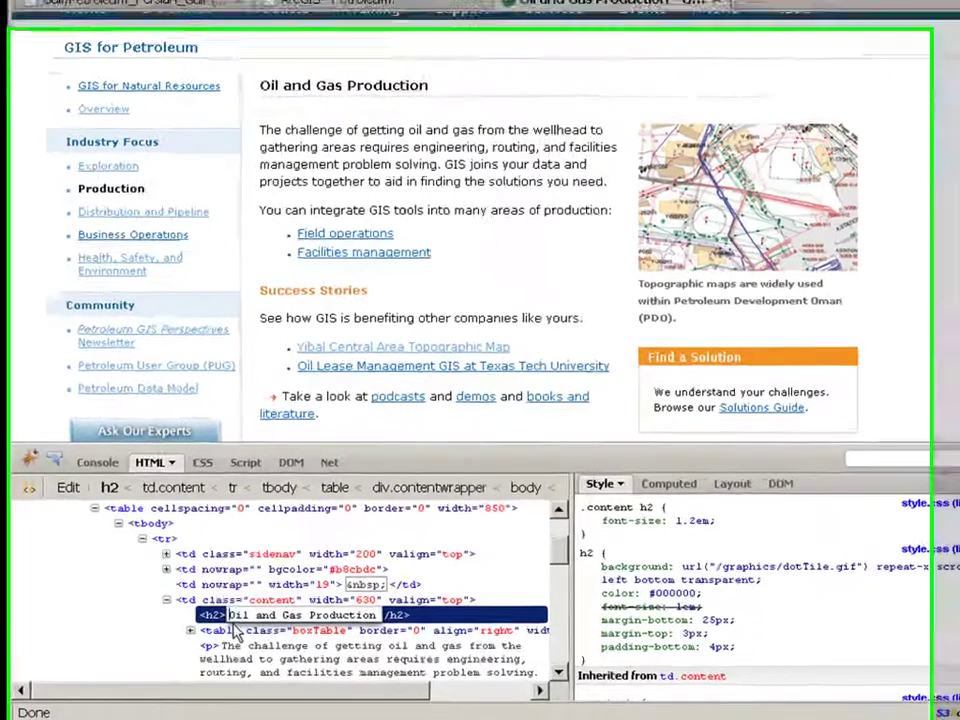
text(Green)
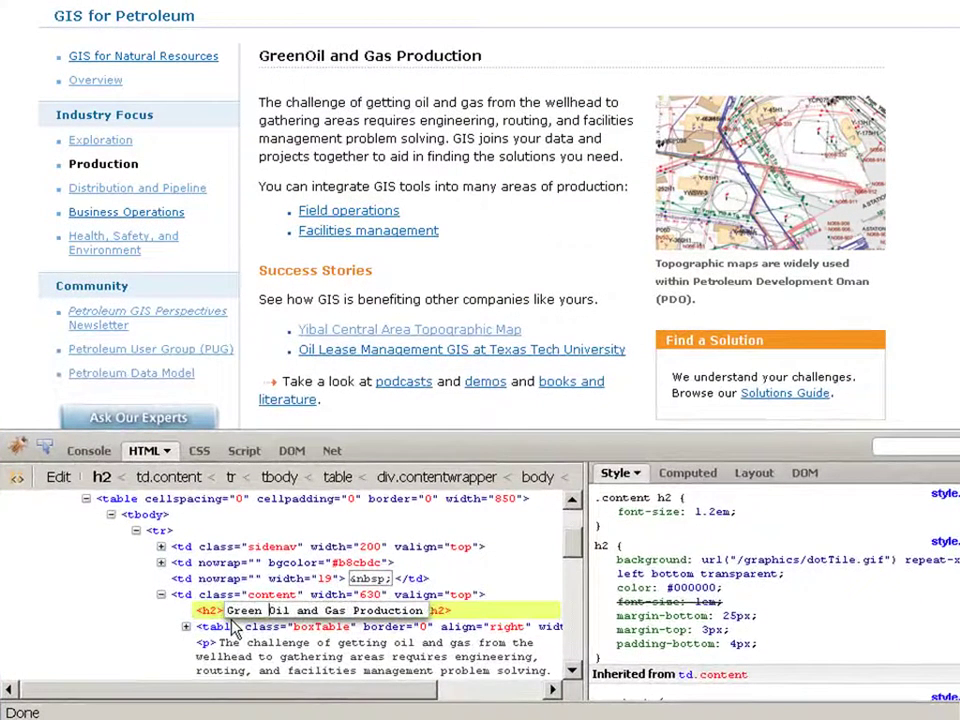
key(Return)
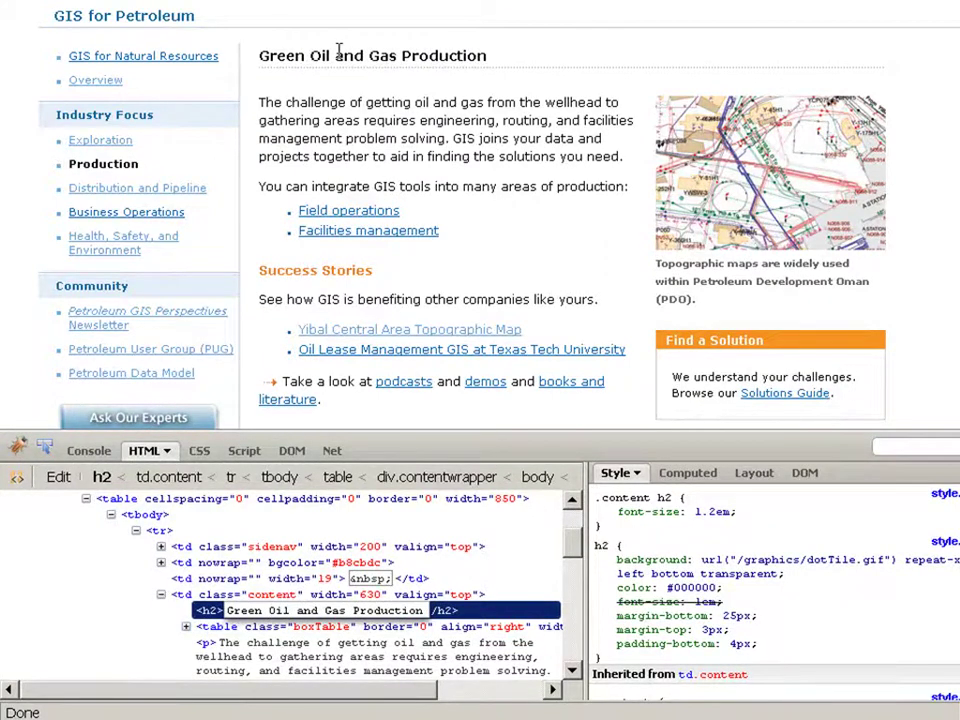
Step: Replace the topographic map image's HTML with the copied Petroleum web map iframe code
click(43, 448)
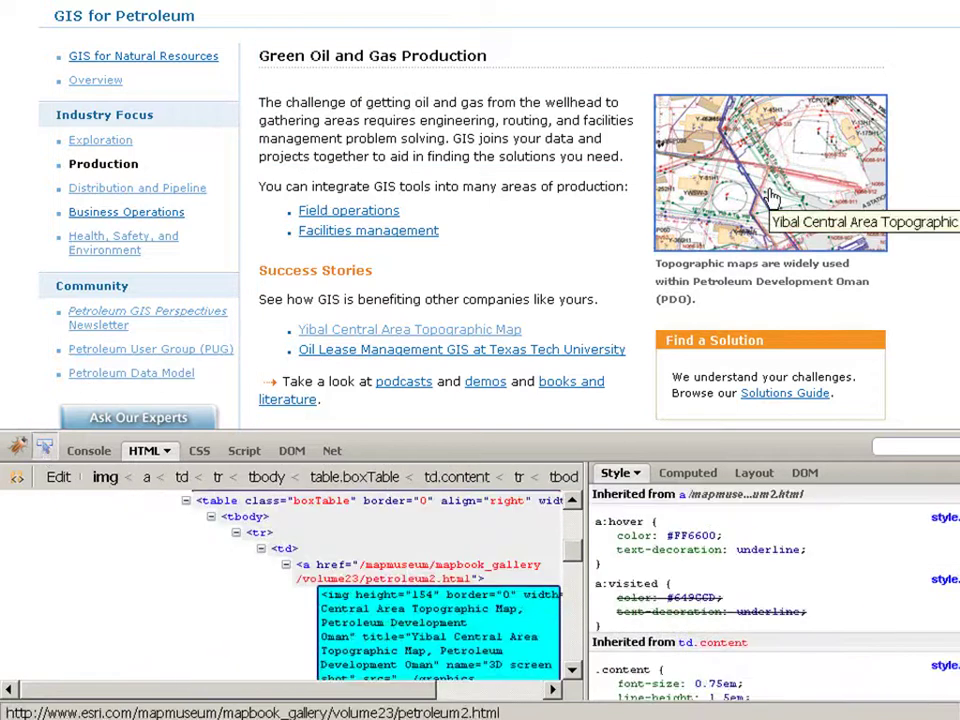
click(770, 195)
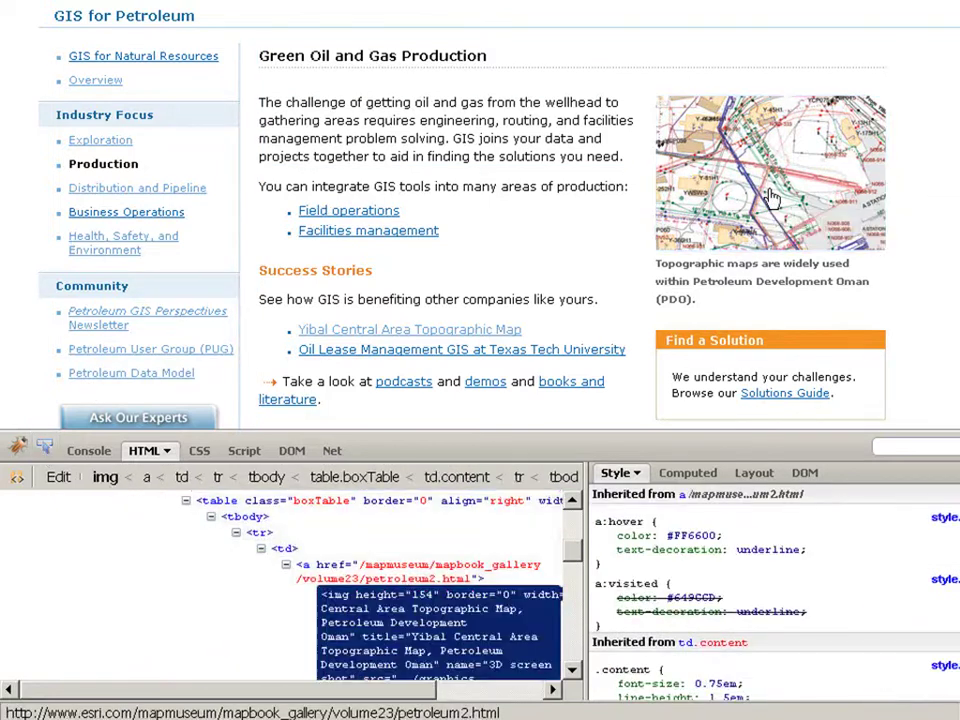
right_click(436, 619)
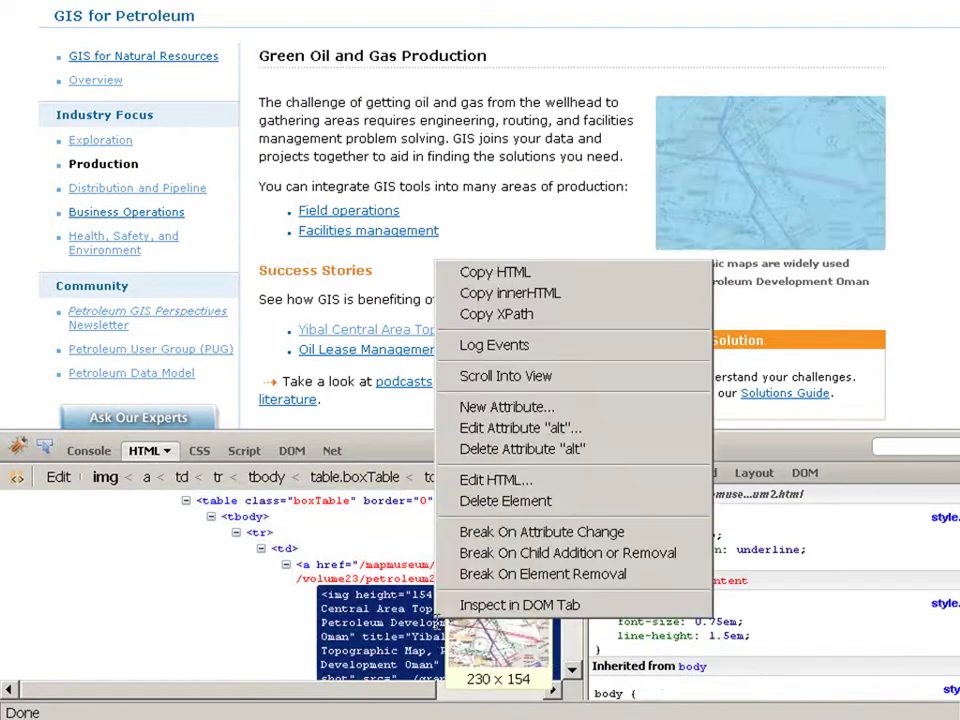
click(499, 484)
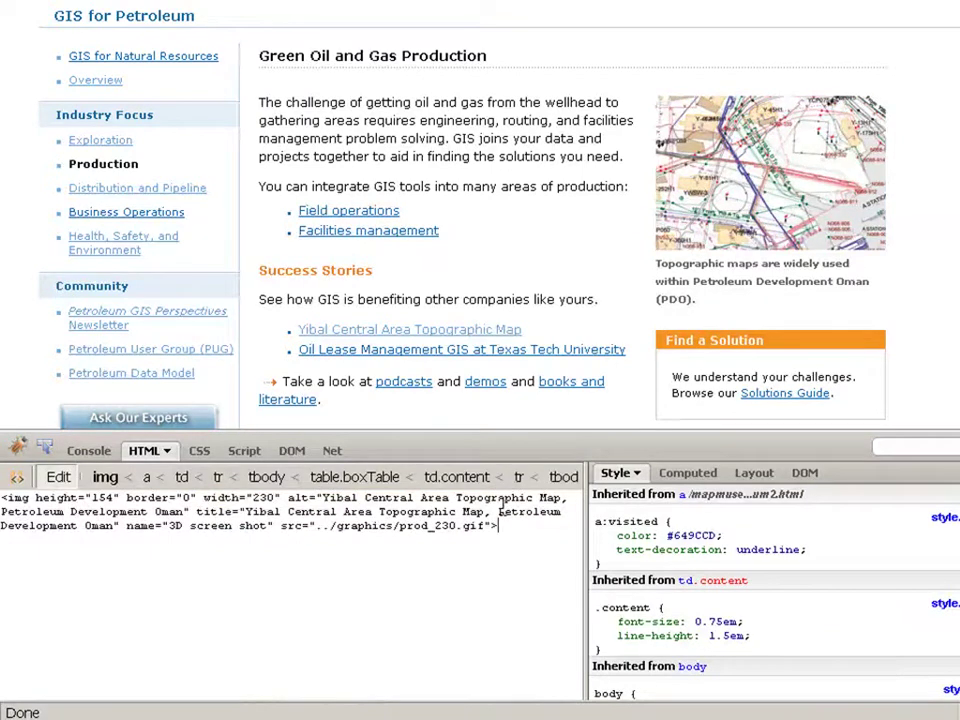
key(ctrl+a)
key(Delete)
key(ctrl+v)
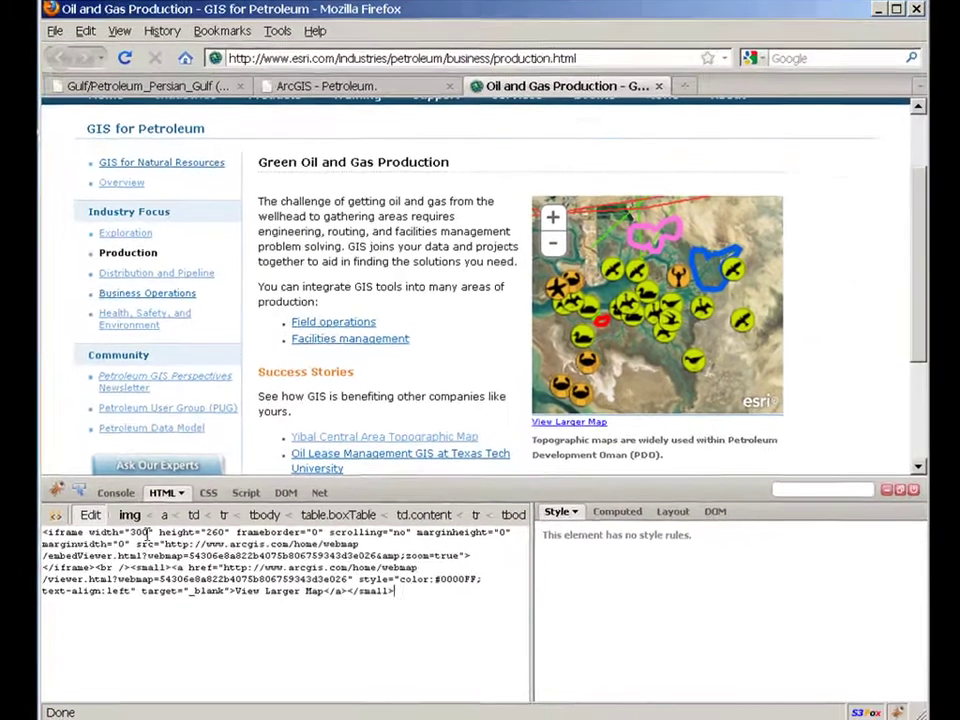
Step: Change the iframe's width from 300 to 350
click(147, 533)
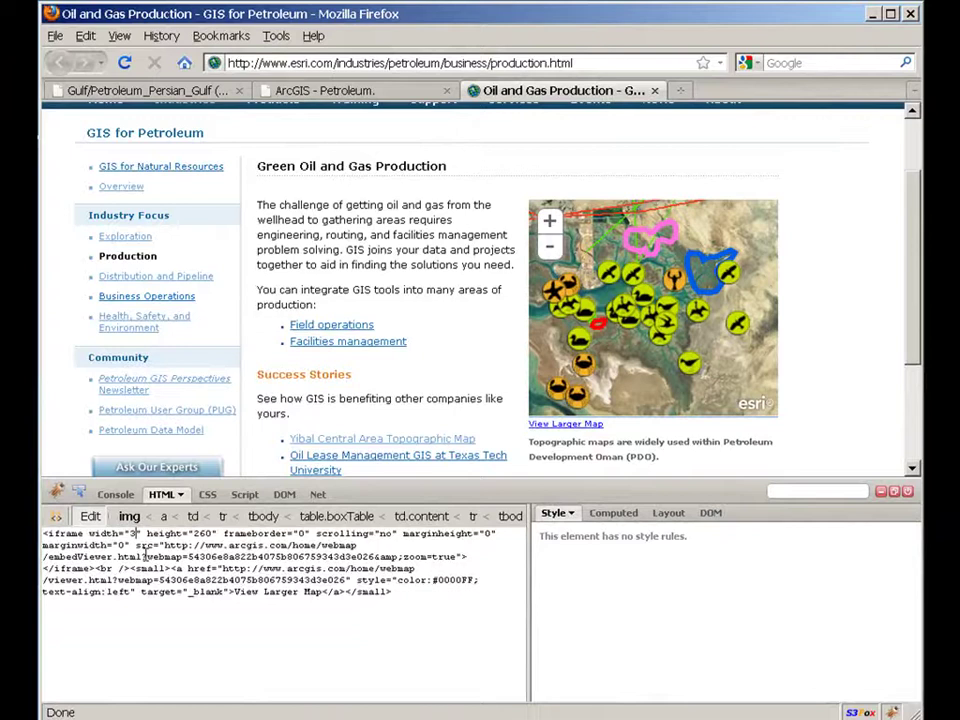
key(BackSpace)
key(BackSpace)
text(50)
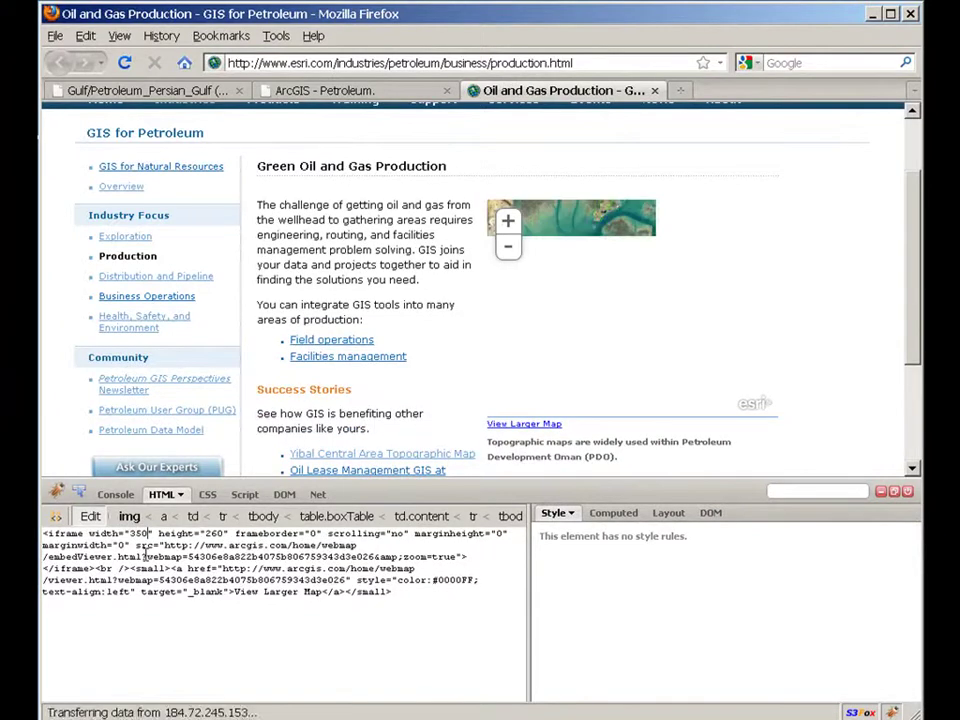
Step: Close Firebug, then pan and zoom in on the embedded Petroleum map to test it
click(907, 493)
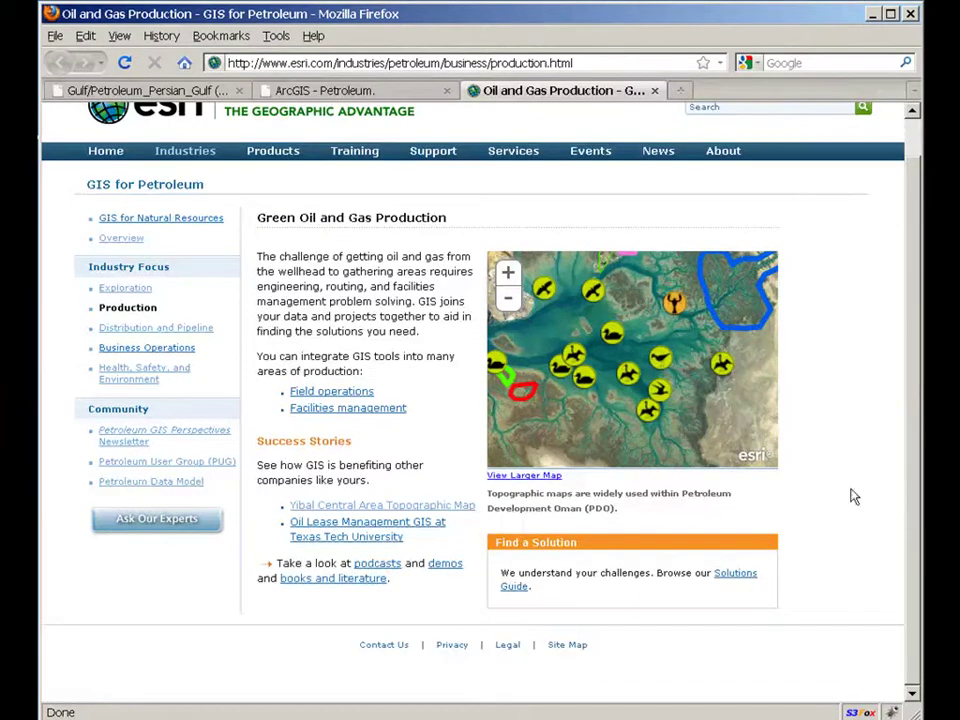
drag(571, 354, 618, 377)
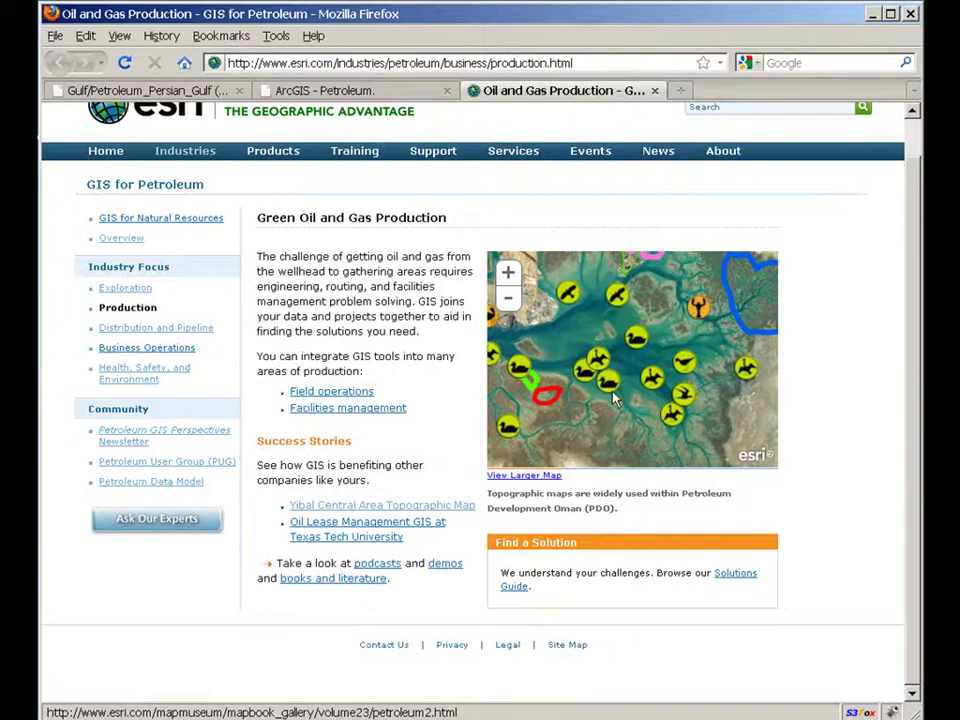
scroll(614, 398, up, 1)
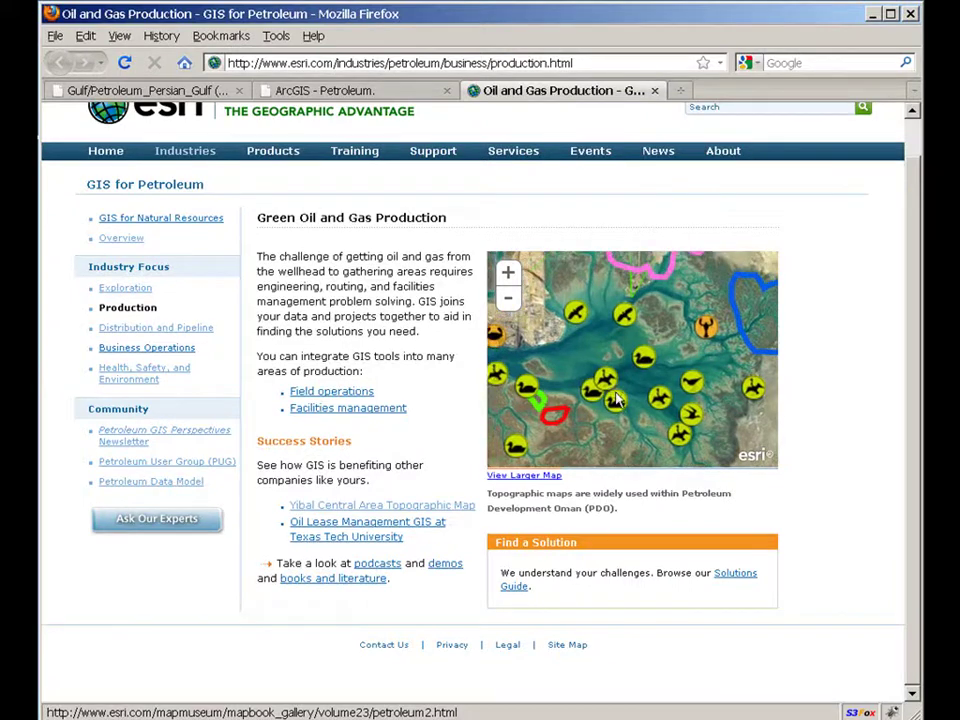